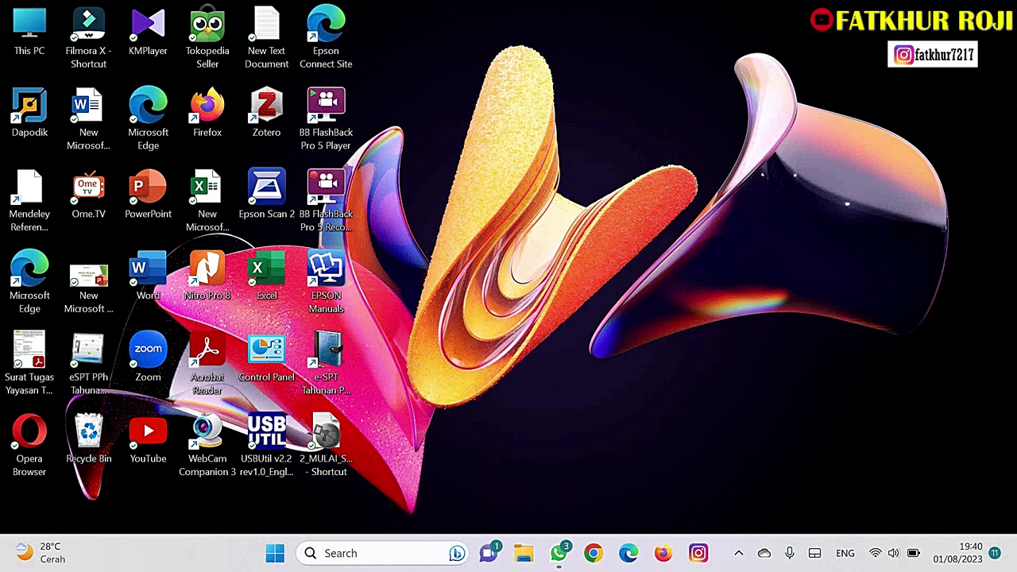
- Open the MAKALAH folder on drive D in File Explorer, briefly opening and closing its PDF
{"action": "left_click", "coordinate": [524, 553]}
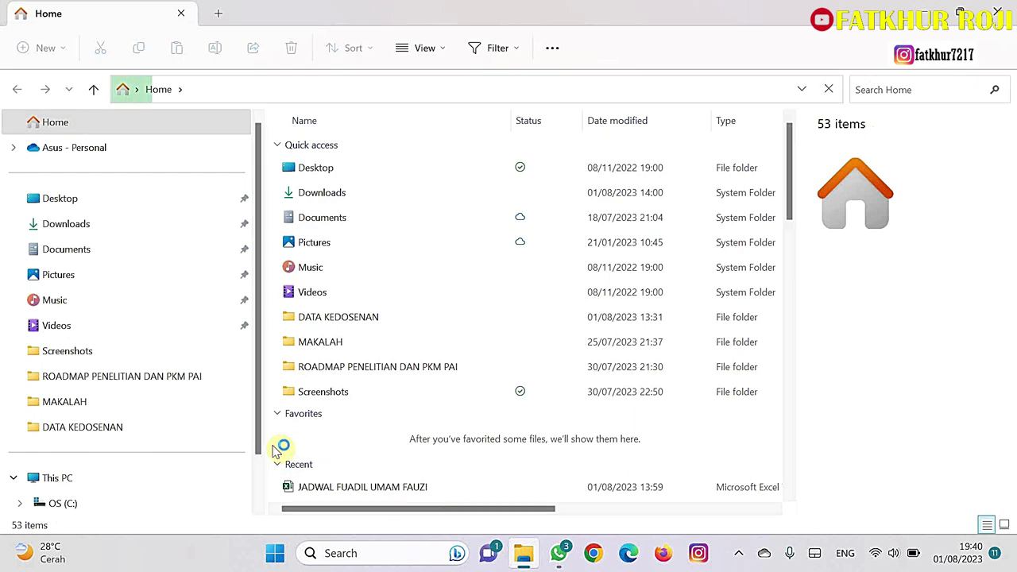
{"action": "left_click", "coordinate": [157, 405]}
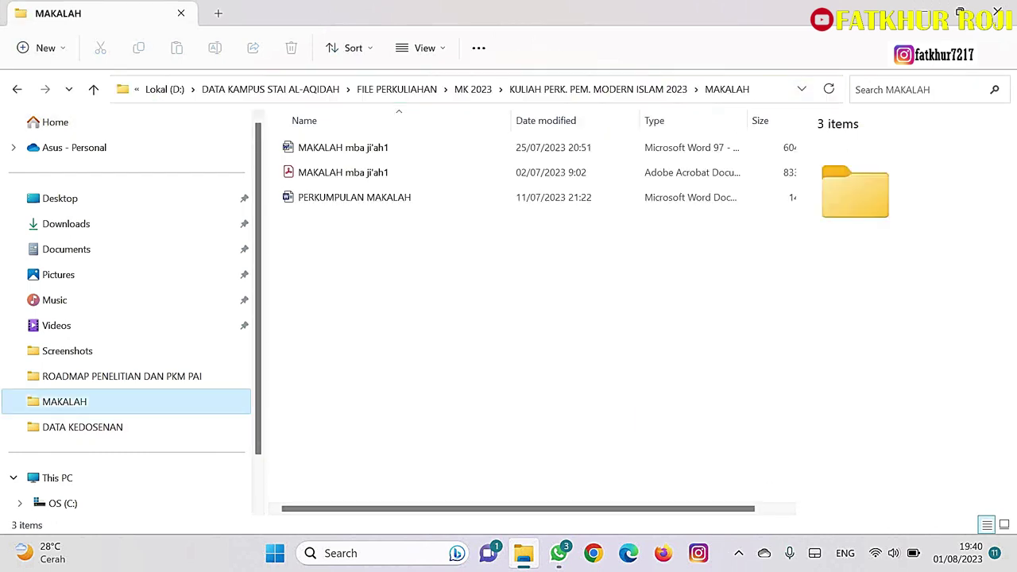
{"action": "double_click", "coordinate": [374, 181]}
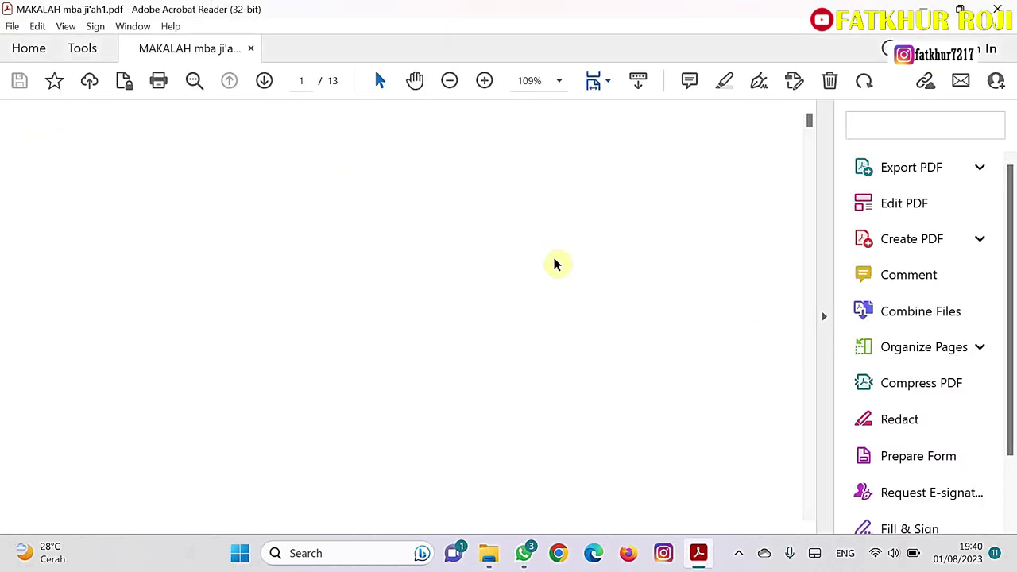
{"action": "key", "text": "ctrl+q"}
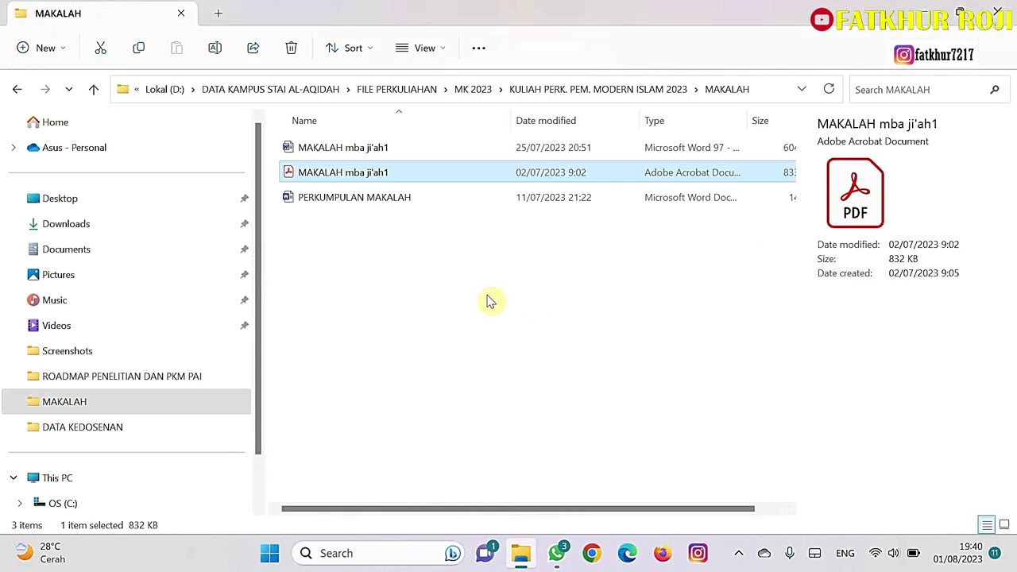
{"action": "key", "text": "shift+F10"}
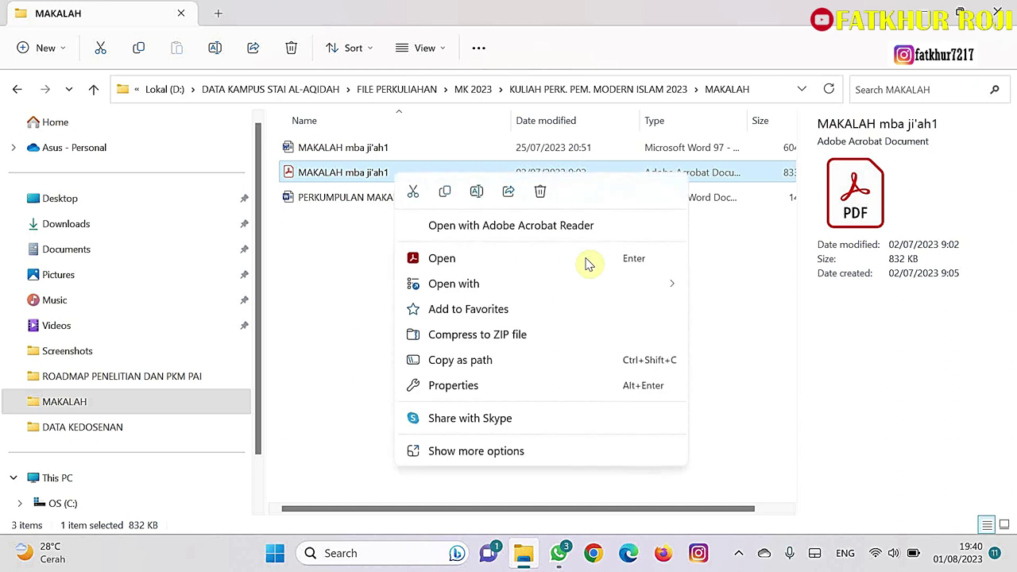
{"action": "mouse_move", "coordinate": [453, 284]}
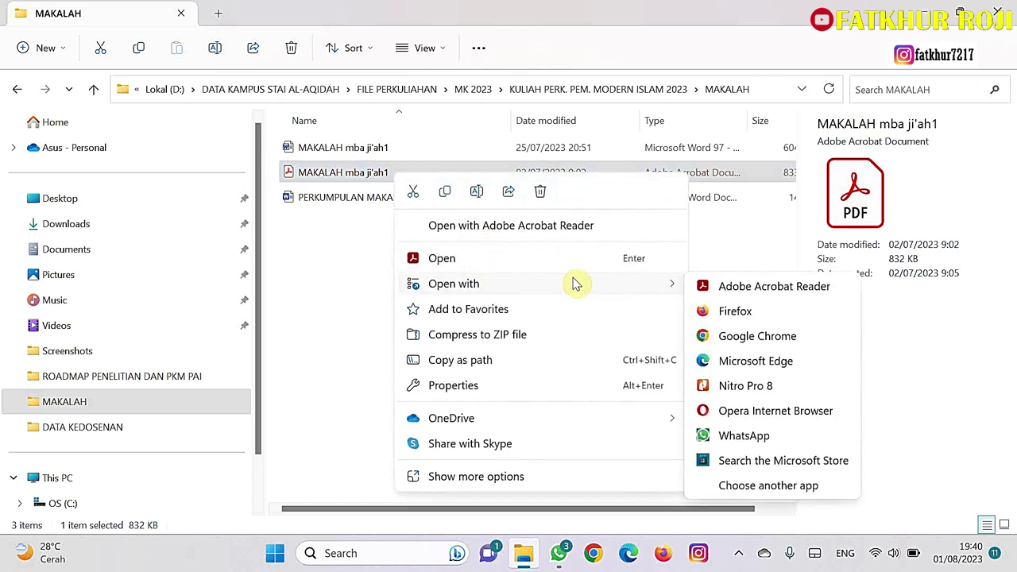
{"action": "left_click", "coordinate": [517, 402]}
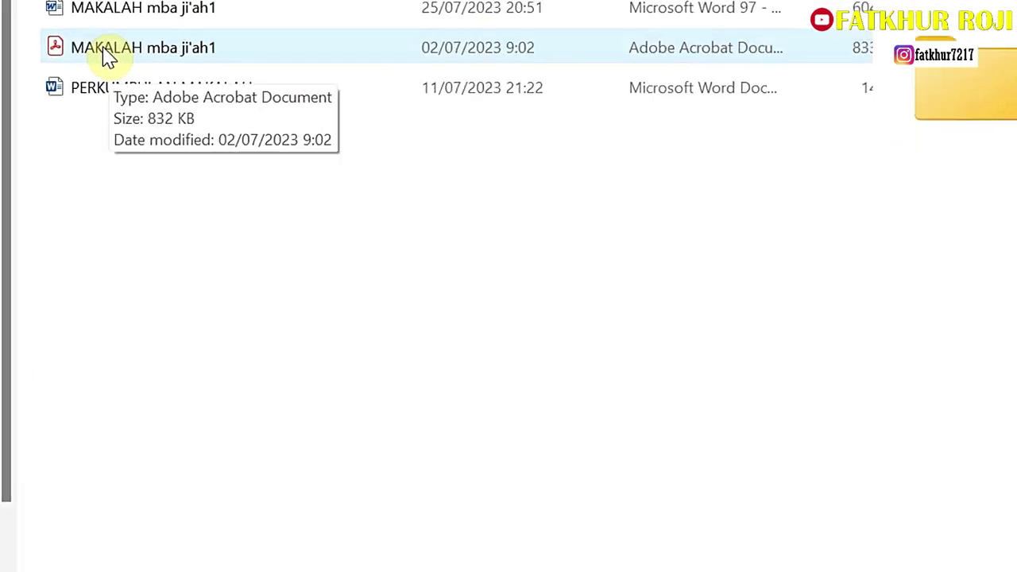
{"action": "right_click", "coordinate": [109, 57]}
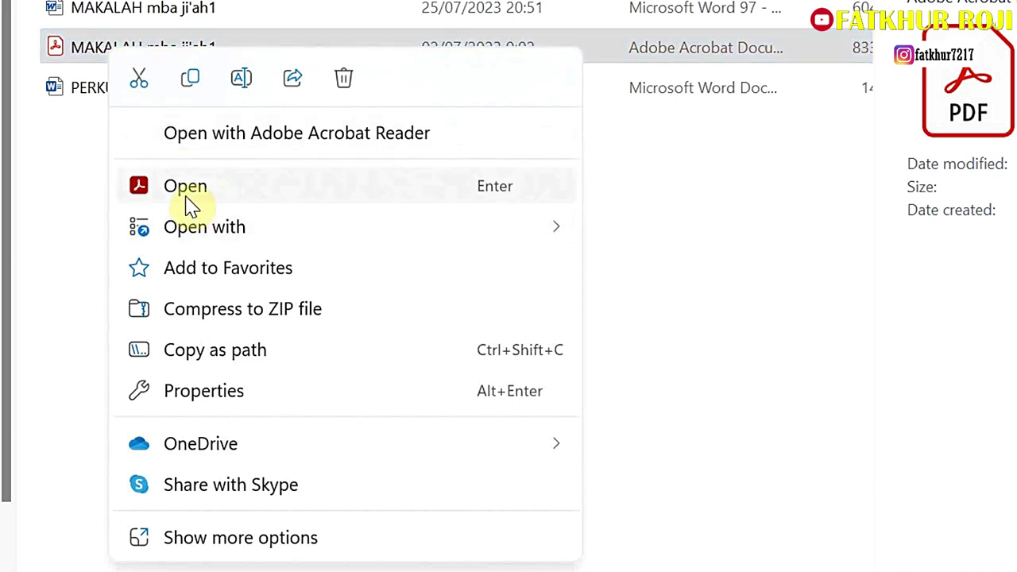
{"action": "left_click", "coordinate": [489, 419]}
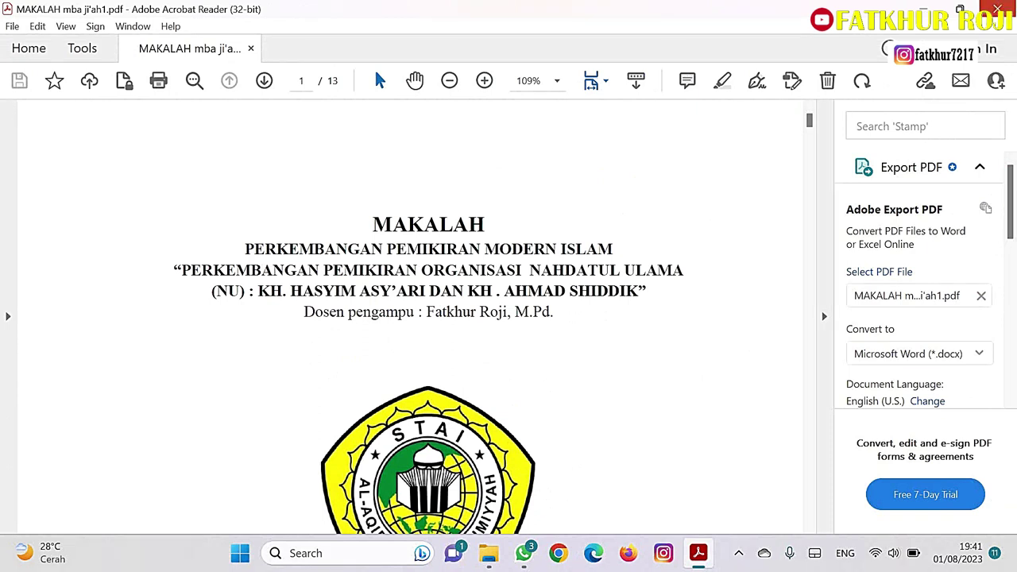
{"action": "left_click", "coordinate": [997, 9]}
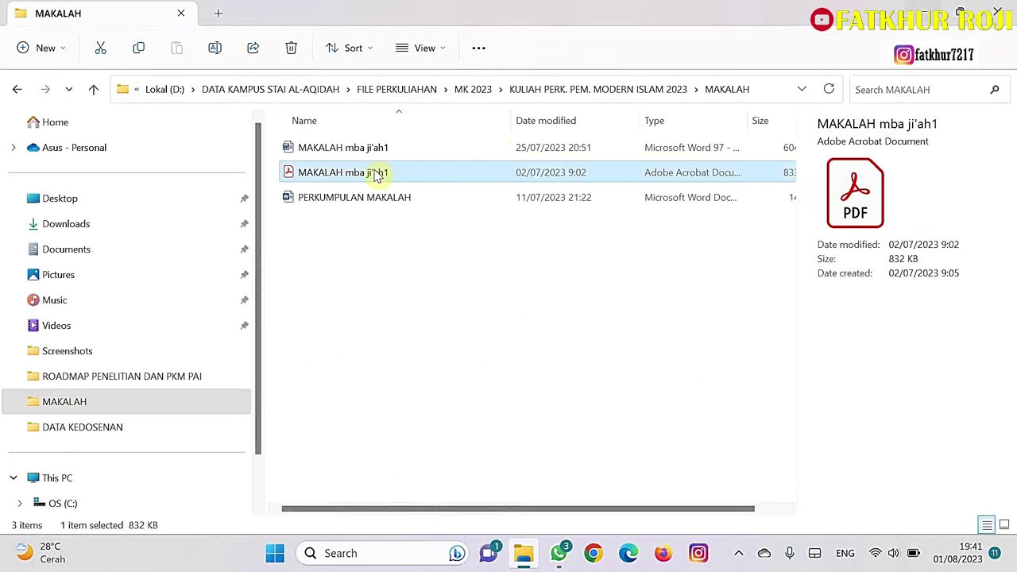
- Open 'MAKALAH mba ji'ah1.pdf' in Nitro Pro 8 instead of the default reader
{"action": "right_click", "coordinate": [376, 174]}
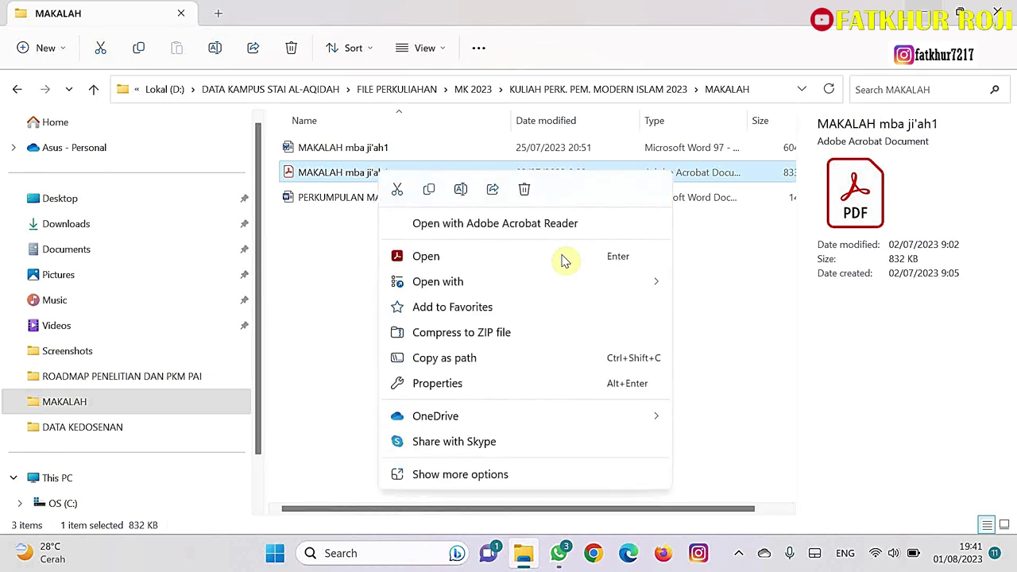
{"action": "mouse_move", "coordinate": [437, 281]}
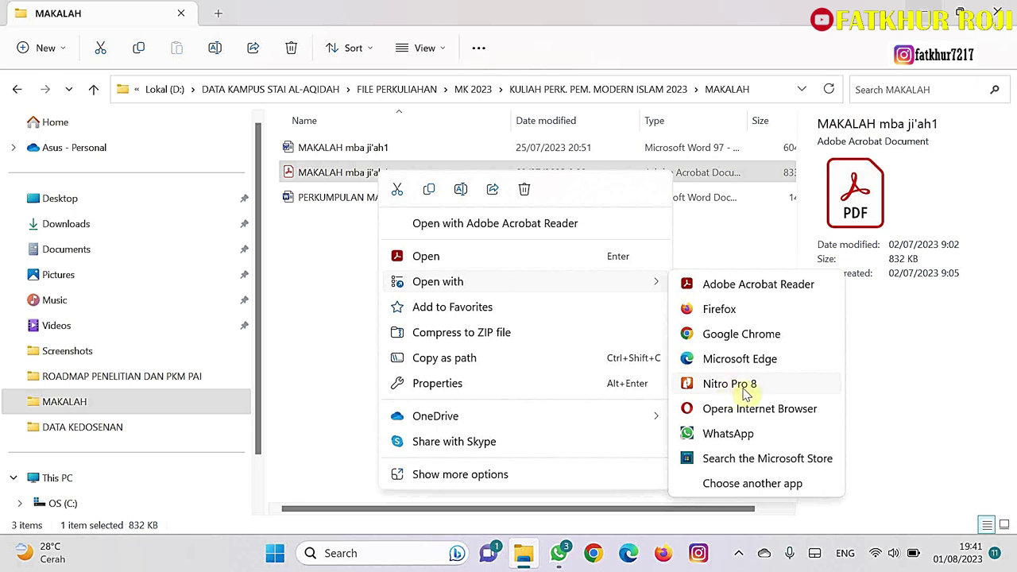
{"action": "left_click", "coordinate": [753, 384]}
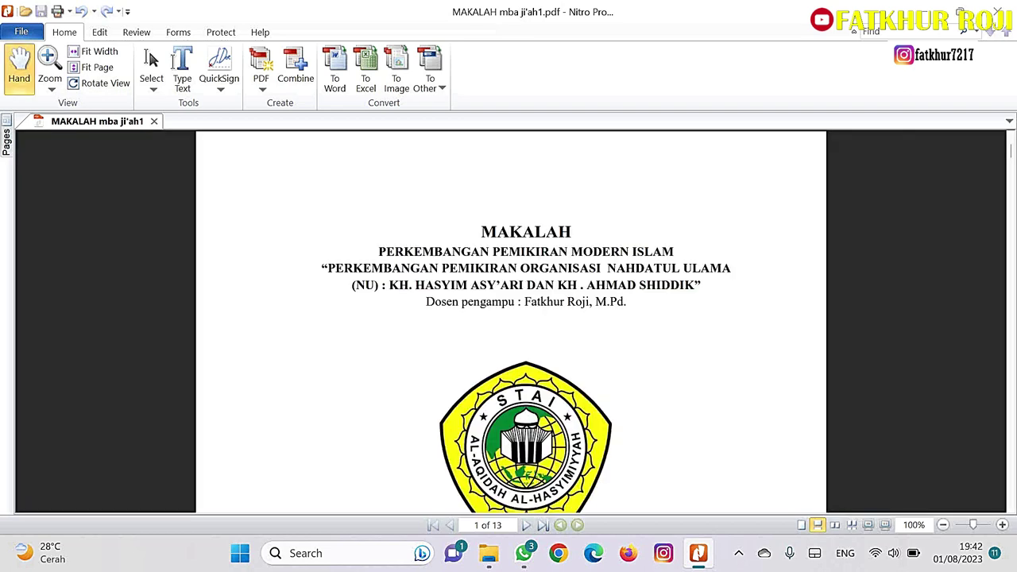
- Scroll the paper from page 1 to page 4, where BAB II PEMBAHASAN begins
{"action": "left_click_drag", "start_coordinate": [1011, 151], "coordinate": [1013, 273]}
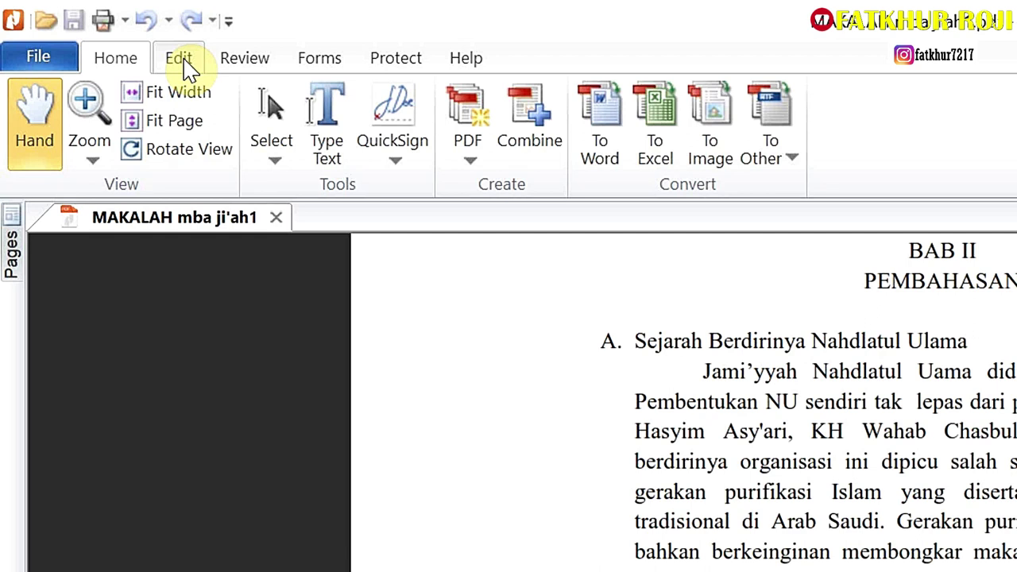
- Open Manage Watermarks & Backgrounds from the Edit tab's Watermark menu
{"action": "left_click", "coordinate": [181, 62]}
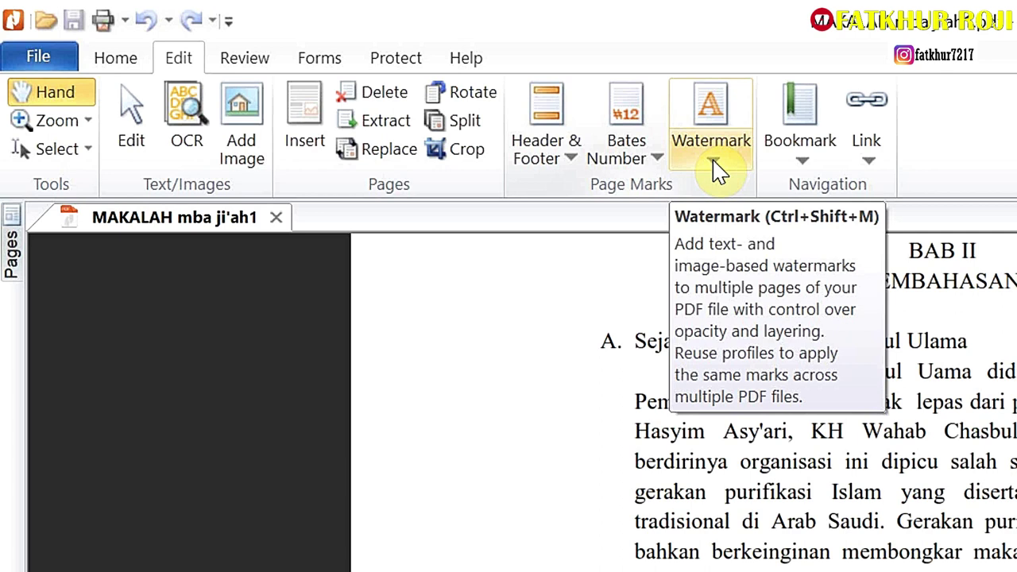
{"action": "left_click", "coordinate": [715, 166]}
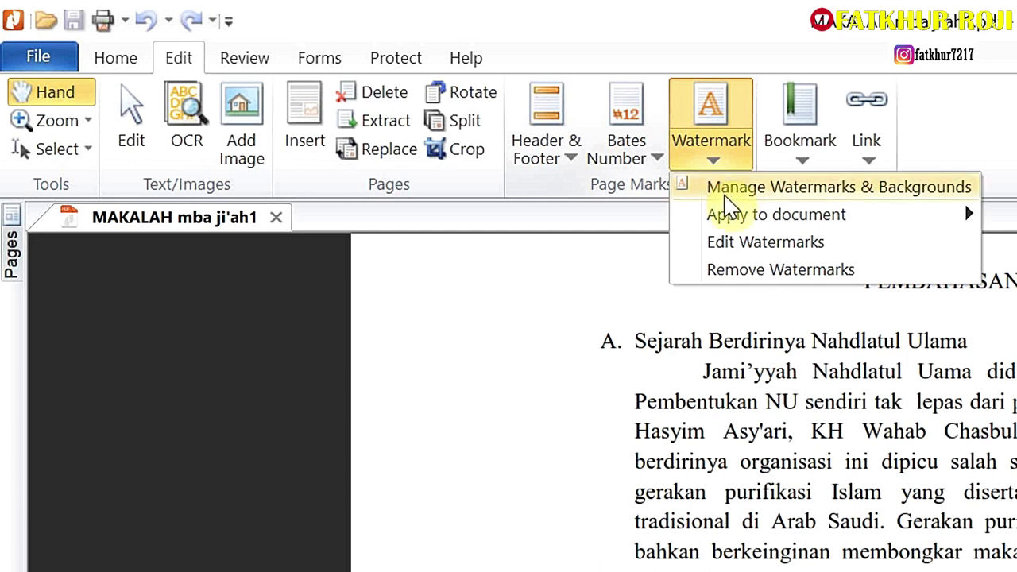
{"action": "mouse_move", "coordinate": [679, 187]}
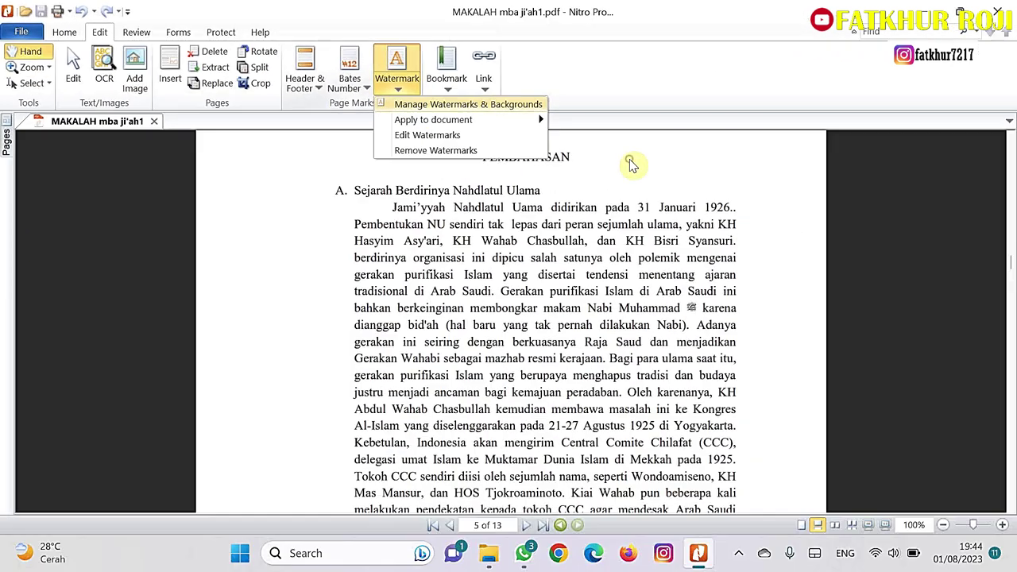
{"action": "left_click", "coordinate": [631, 165]}
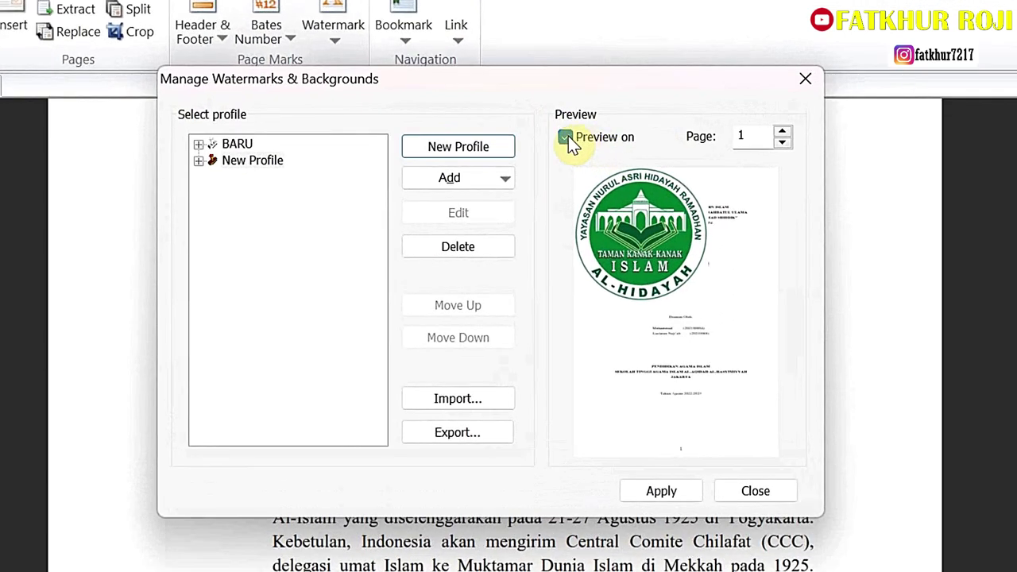
- Toggle the page preview and review the BARU and New Profile entries
{"action": "left_click", "coordinate": [561, 158]}
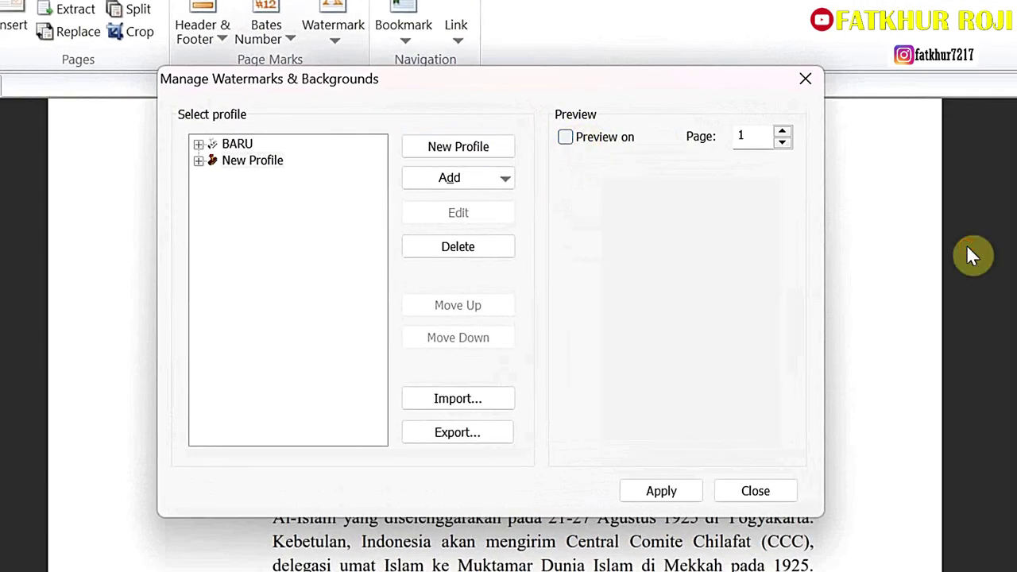
{"action": "key", "text": "space"}
{"action": "key", "text": "space"}
{"action": "key", "text": "space"}
{"action": "key", "text": "space"}
{"action": "key", "text": "space"}
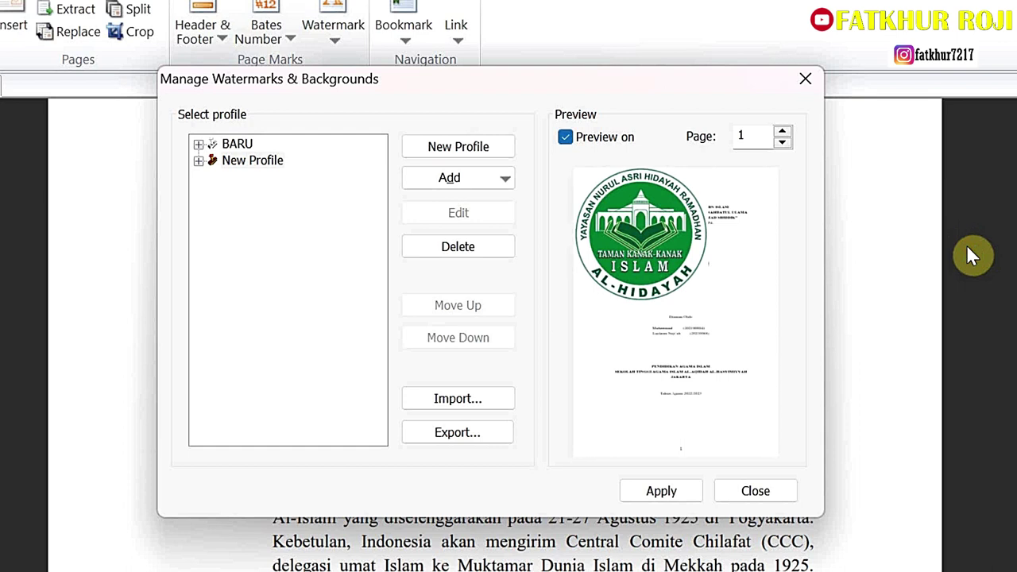
{"action": "key", "text": "space"}
{"action": "key", "text": "space"}
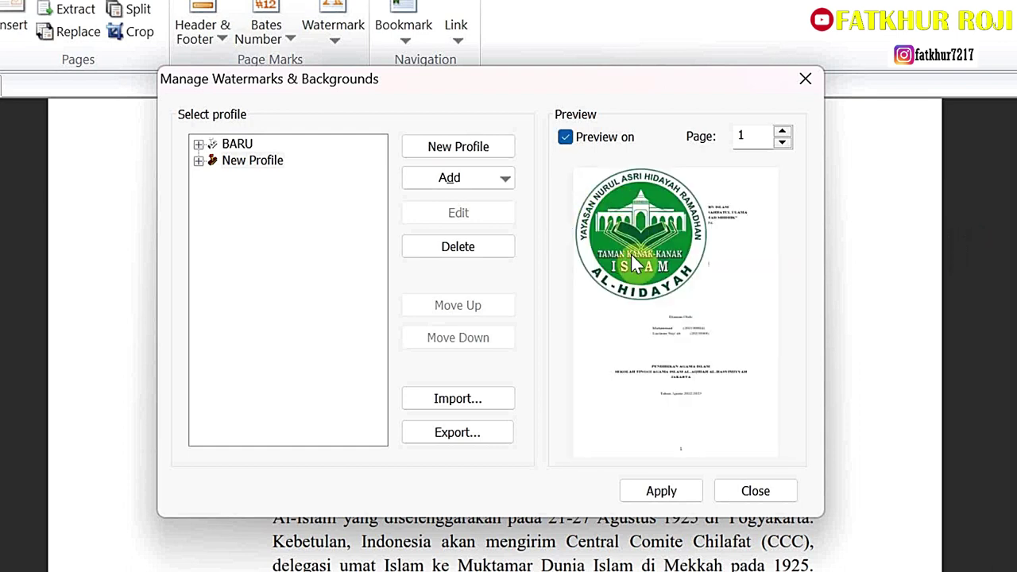
{"action": "left_click", "coordinate": [210, 148]}
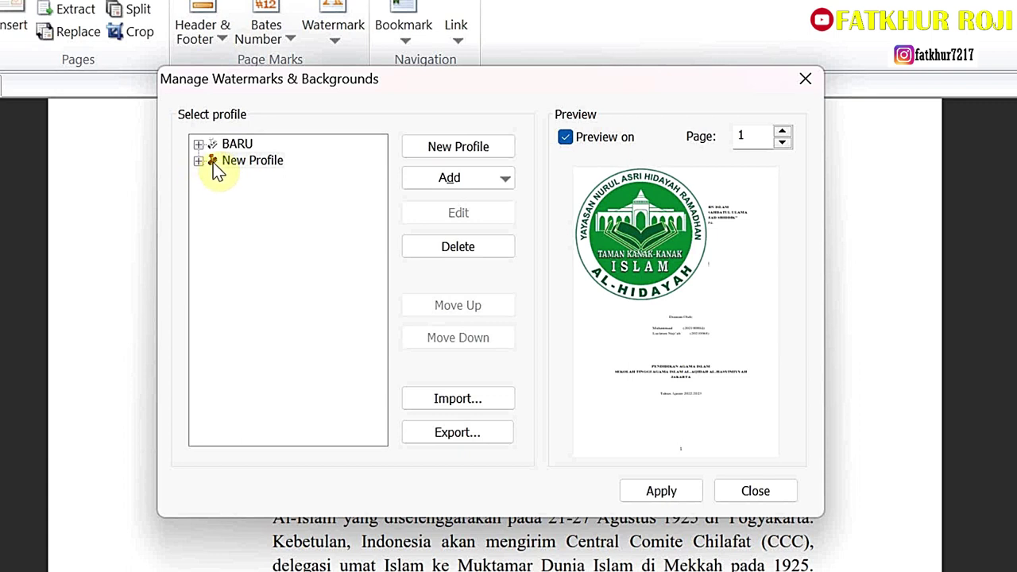
{"action": "left_click", "coordinate": [235, 161]}
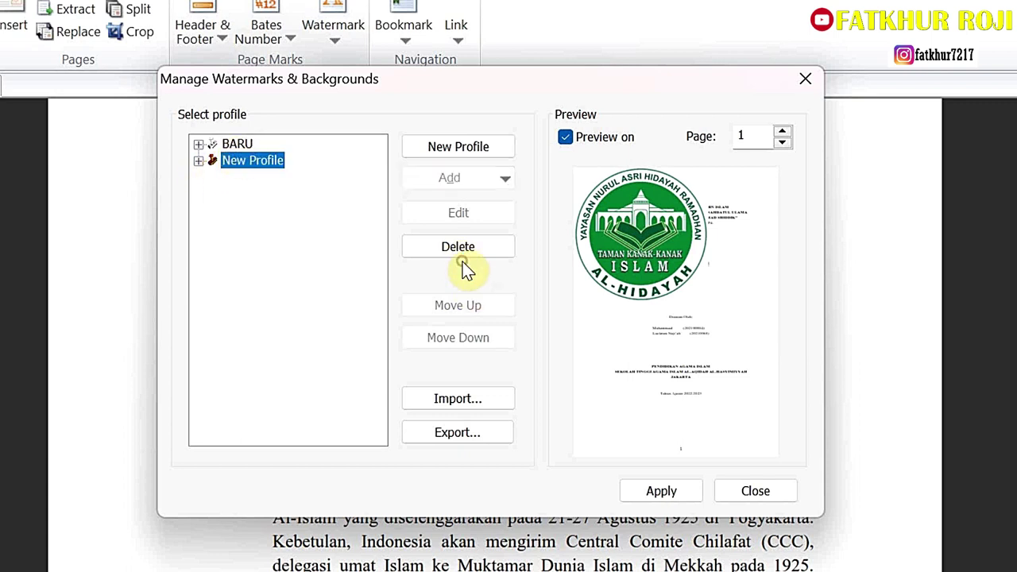
{"action": "left_click", "coordinate": [459, 251]}
{"action": "left_click", "coordinate": [239, 163]}
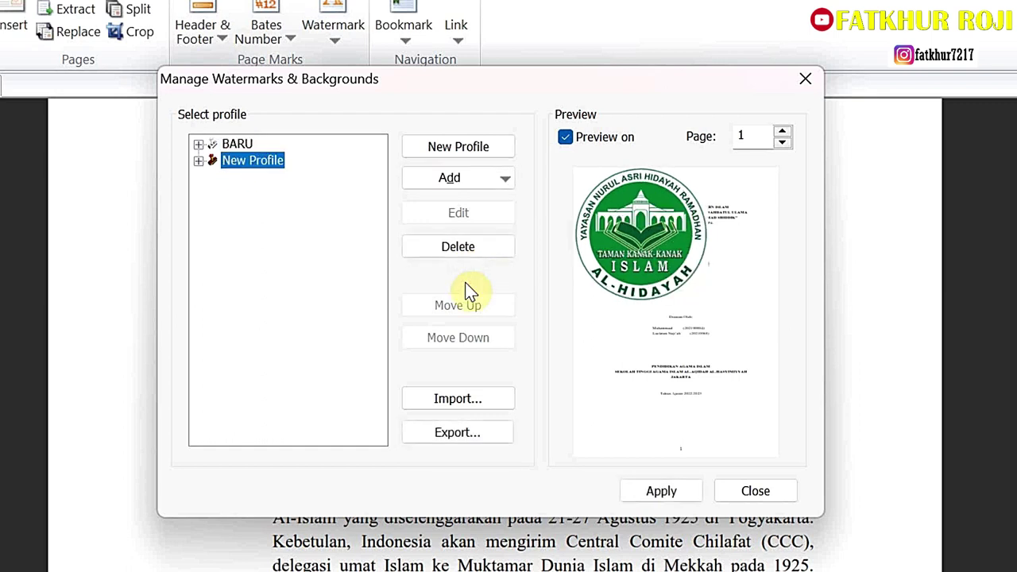
{"action": "key", "text": "Up"}
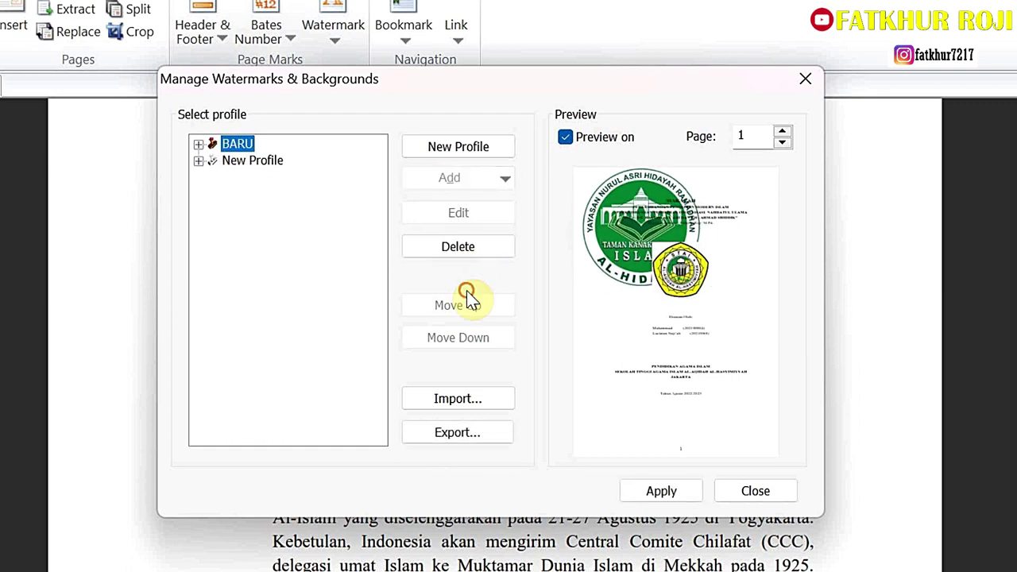
{"action": "key", "text": "Down"}
- Delete New Profile and then BARU, confirming each, leaving the list empty
{"action": "left_click", "coordinate": [436, 240]}
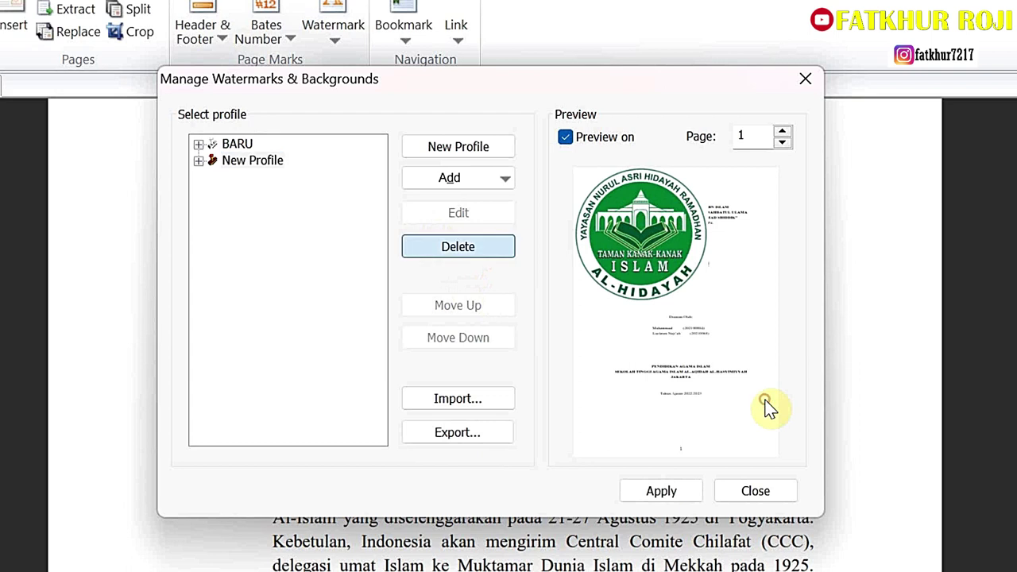
{"action": "left_click", "coordinate": [576, 345]}
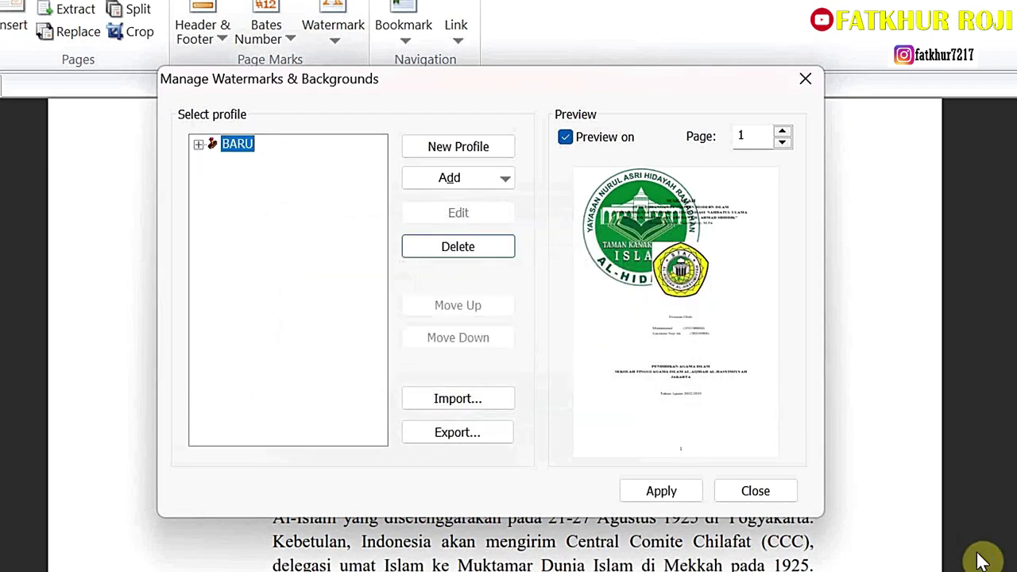
{"action": "left_click", "coordinate": [462, 249]}
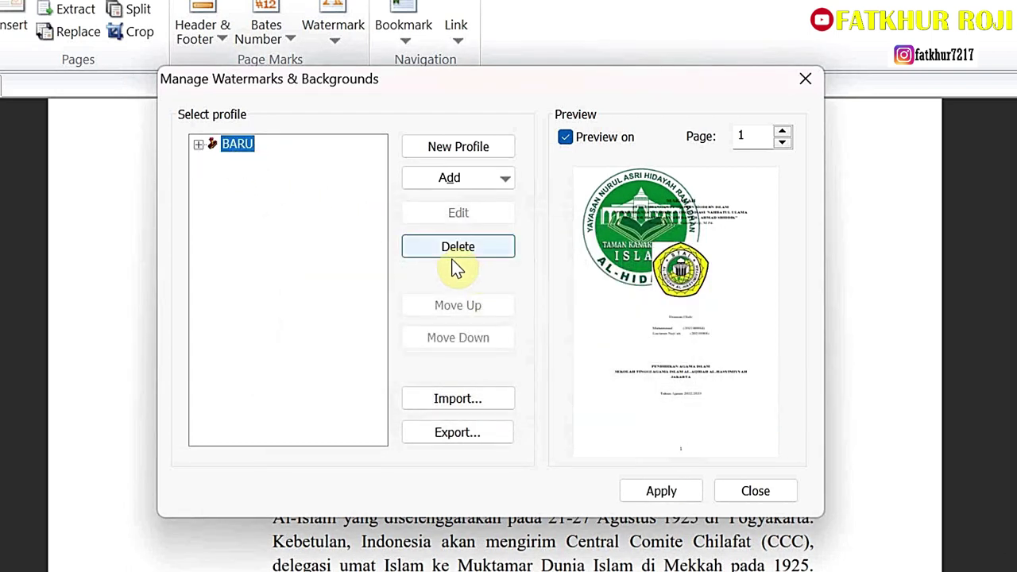
{"action": "left_click", "coordinate": [586, 345]}
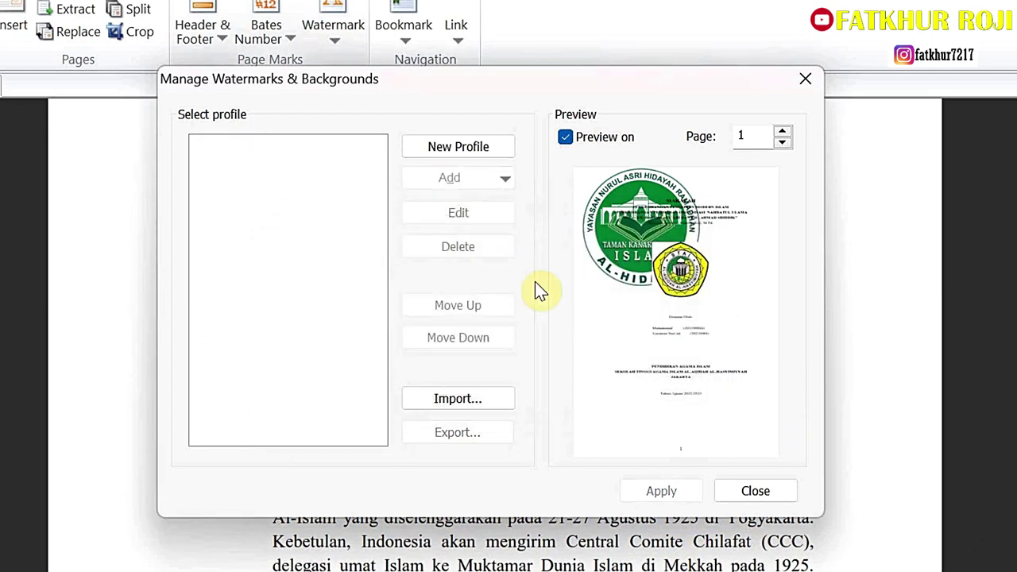
- Create a new watermark profile named 'Watermark 1'
{"action": "left_click", "coordinate": [443, 147]}
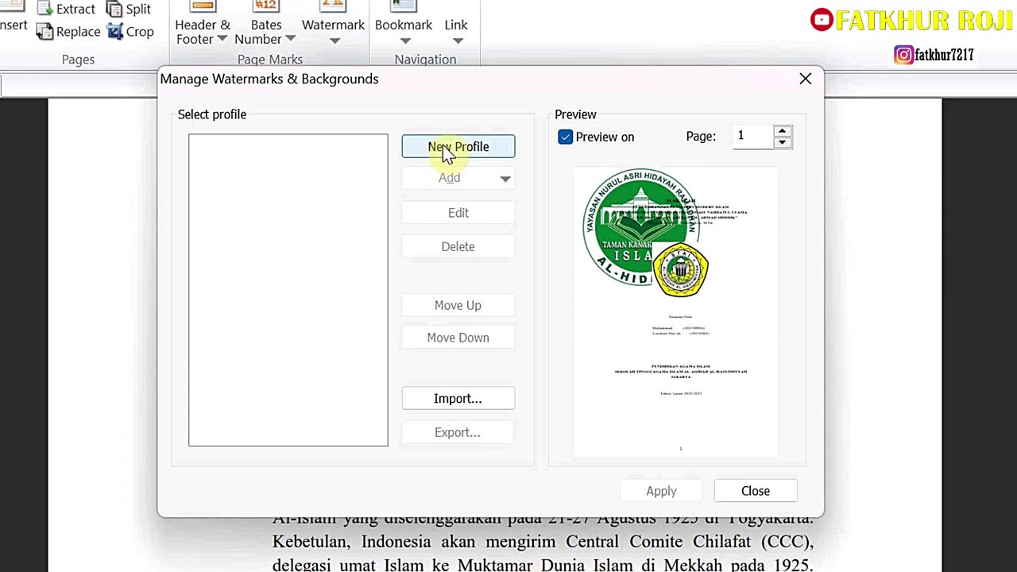
{"action": "left_click", "coordinate": [443, 148]}
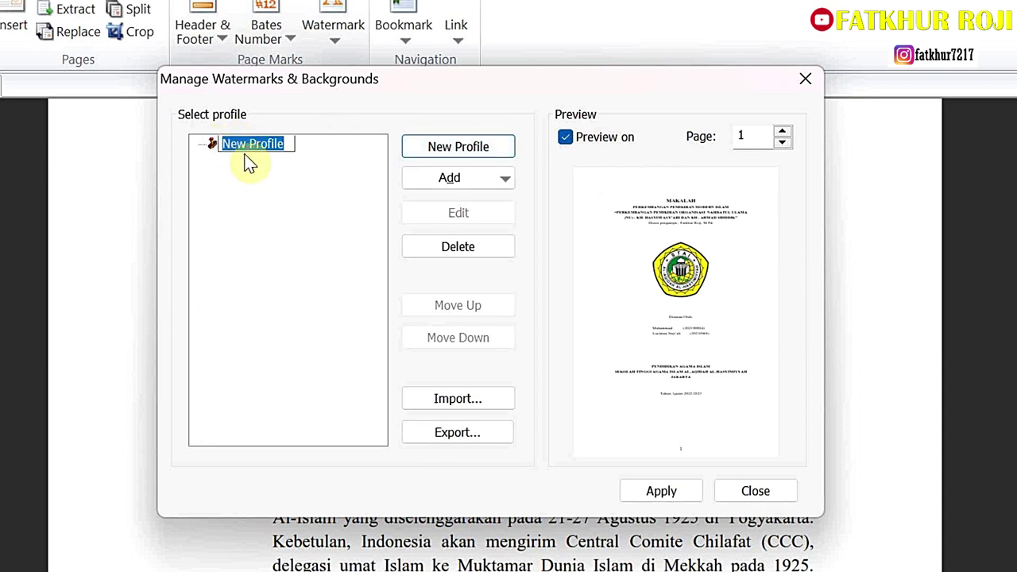
{"action": "type", "text": "Watermark"}
{"action": "type", "text": " 1"}
{"action": "key", "text": "Return"}
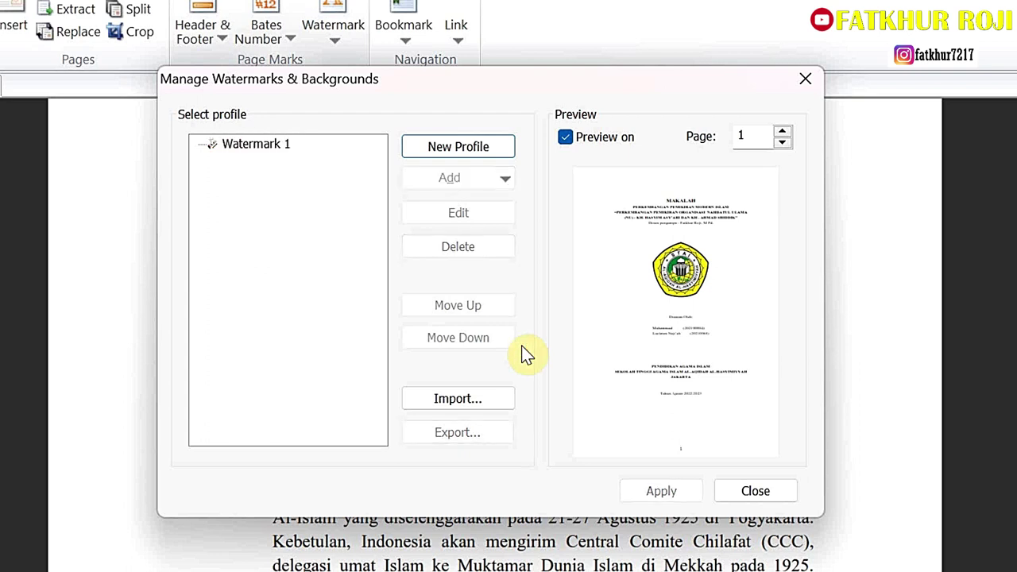
- Select Watermark 1 and show the watermark types available to add
{"action": "left_click", "coordinate": [225, 142]}
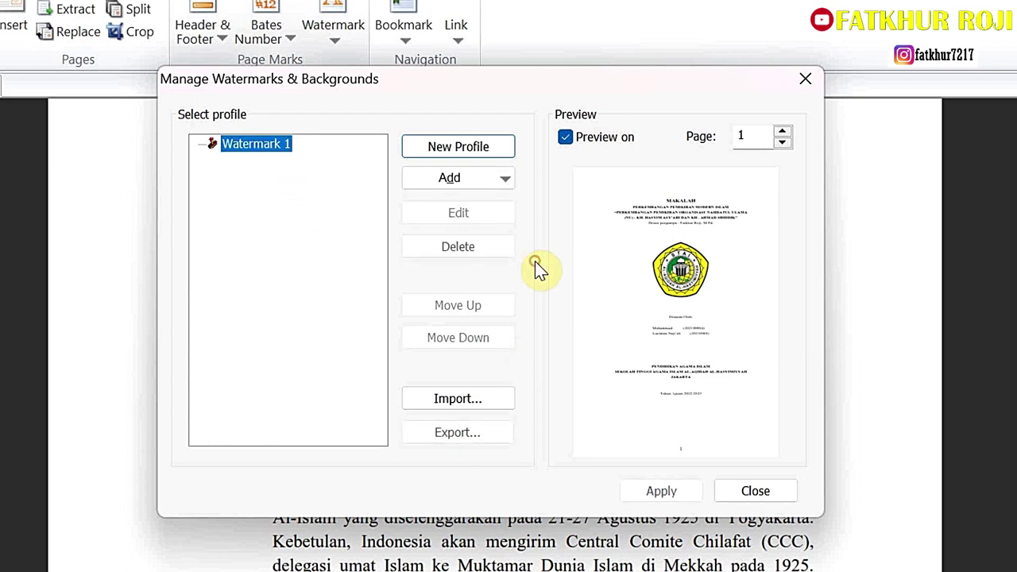
{"action": "left_click", "coordinate": [260, 252]}
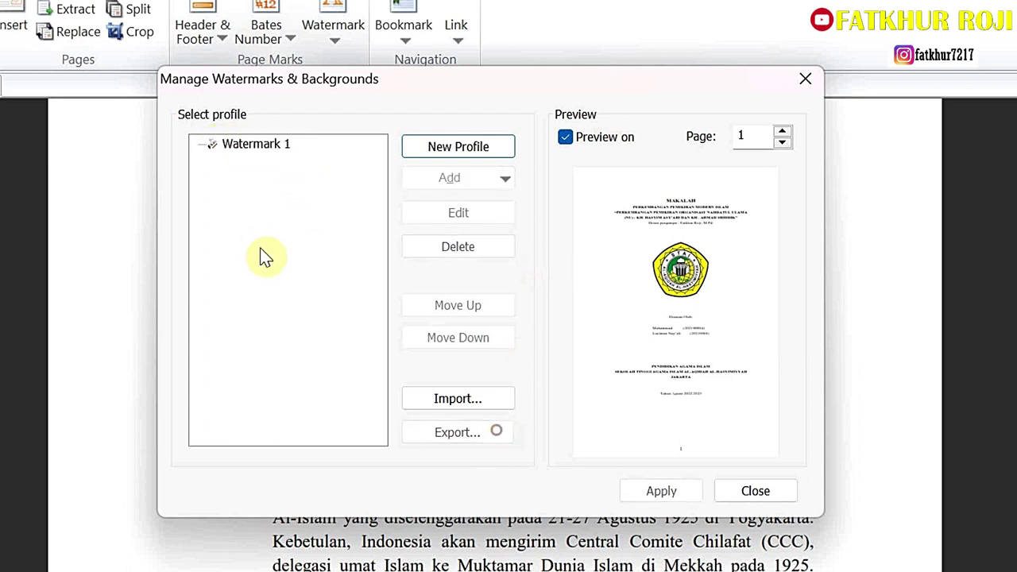
{"action": "left_click", "coordinate": [256, 151]}
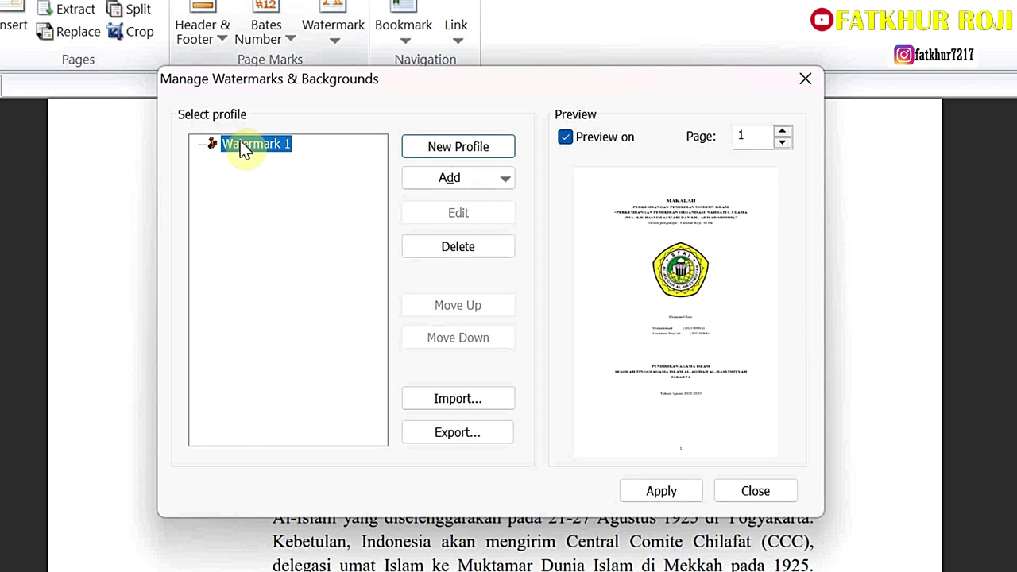
{"action": "left_click", "coordinate": [449, 180]}
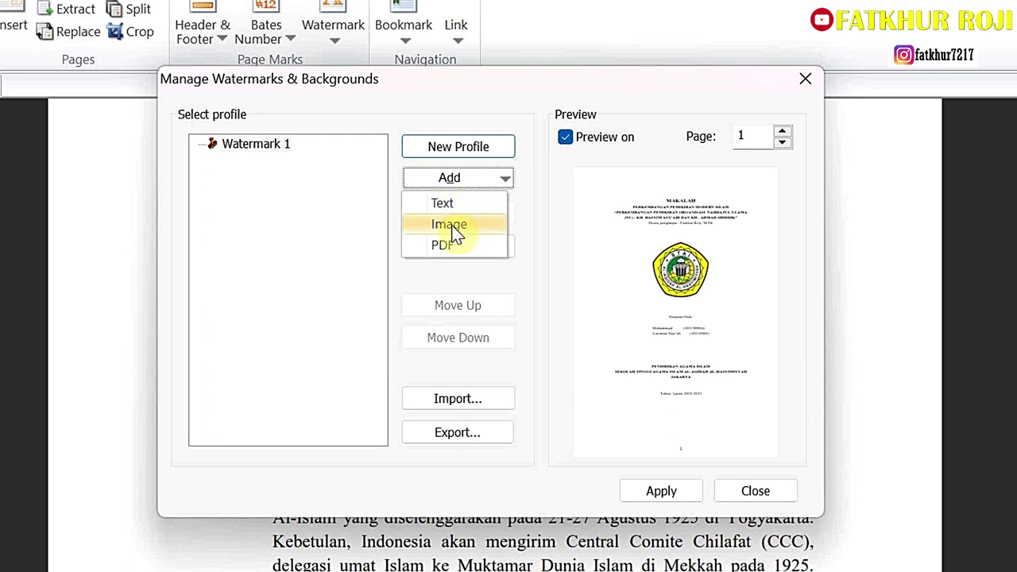
- Choose Image as the watermark type to add to Watermark 1
{"action": "left_click", "coordinate": [451, 226]}
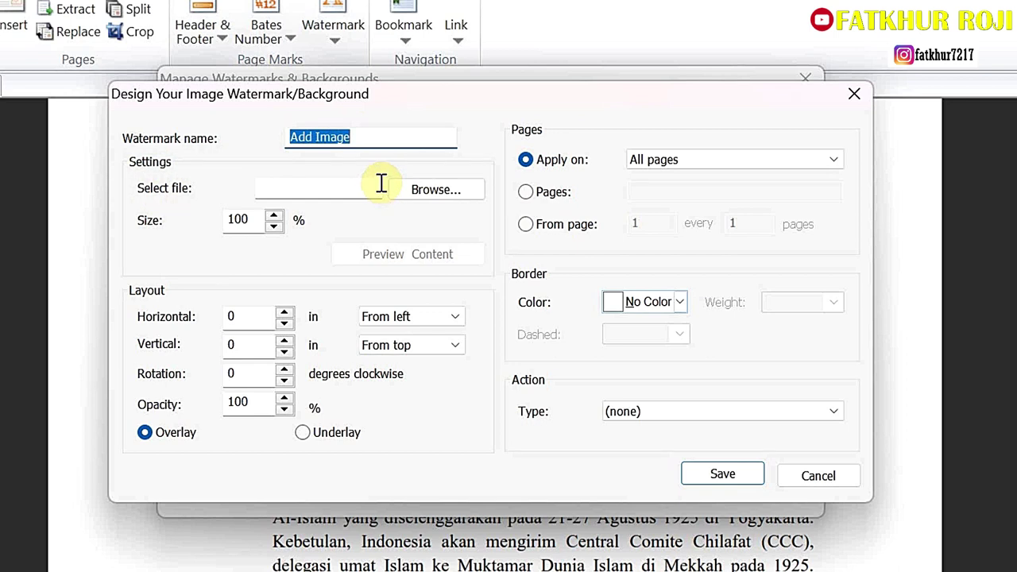
- Set the watermark source to the 'logo tk al hidayah' image from Downloads
{"action": "left_click", "coordinate": [260, 187]}
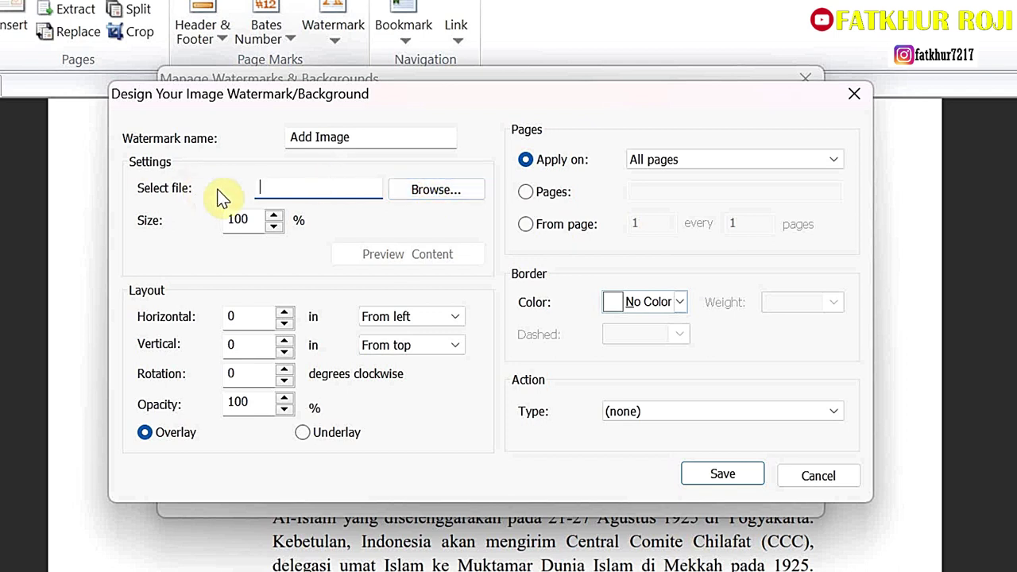
{"action": "left_click", "coordinate": [436, 194]}
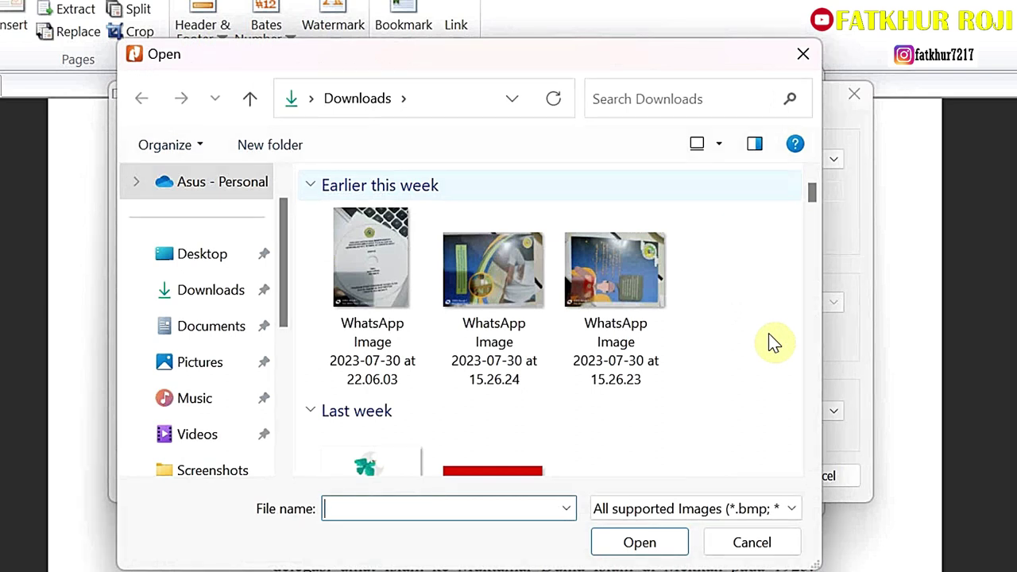
{"action": "left_click", "coordinate": [222, 292]}
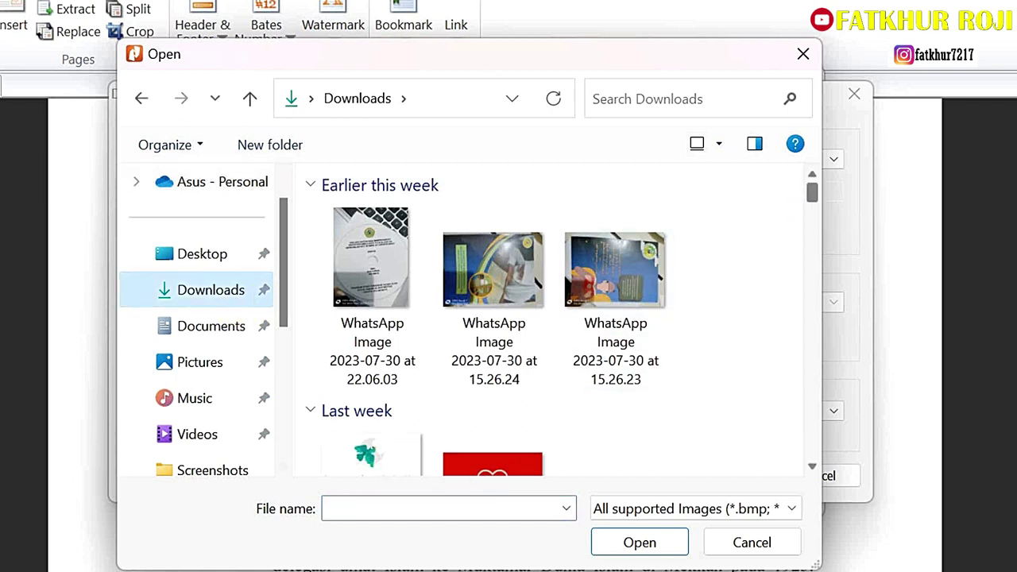
{"action": "scroll", "coordinate": [813, 203], "scroll_direction": "down", "scroll_amount": 1}
{"action": "left_click_drag", "start_coordinate": [813, 203], "coordinate": [814, 209]}
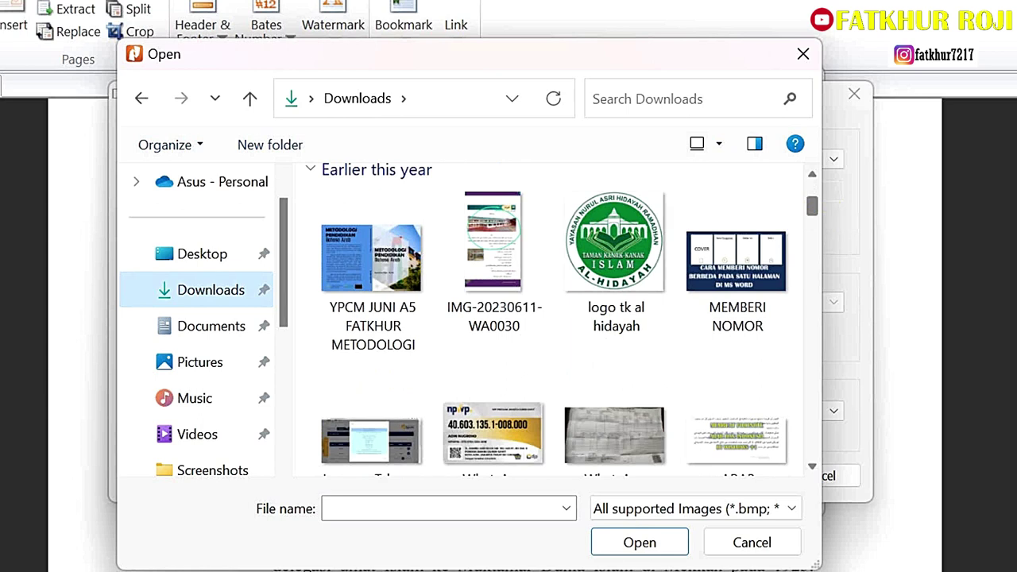
{"action": "left_click", "coordinate": [616, 262]}
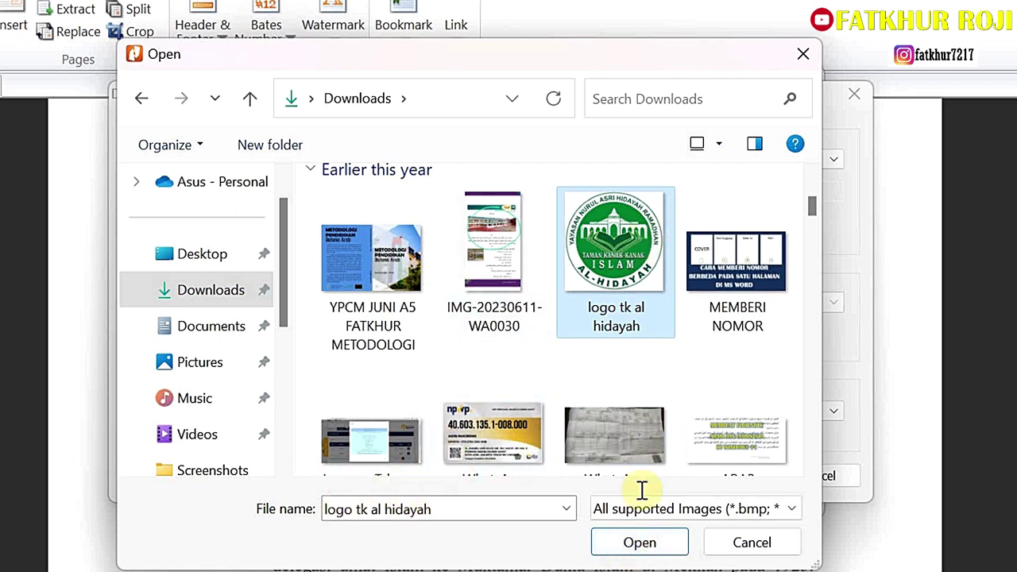
{"action": "left_click", "coordinate": [641, 546]}
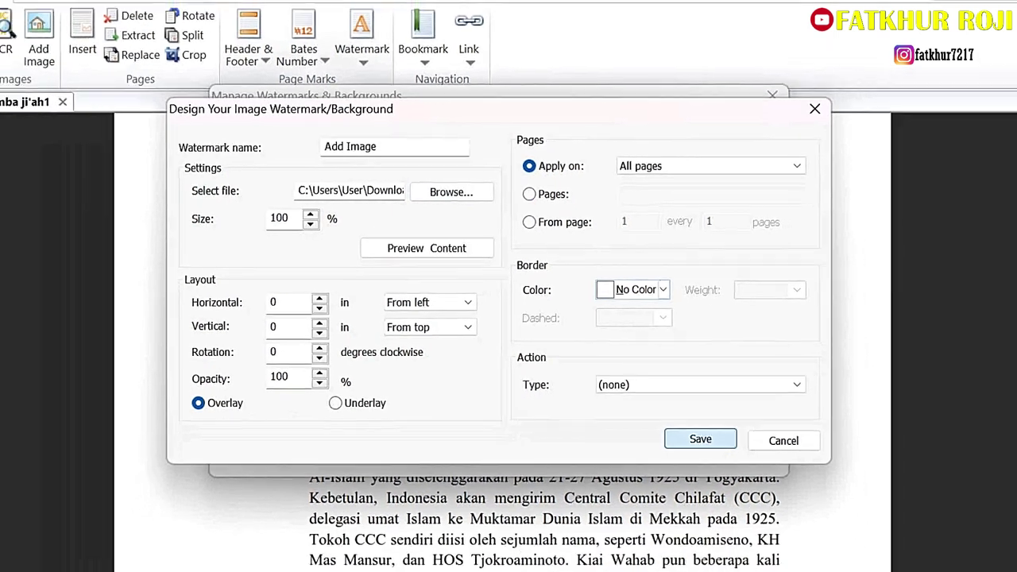
- Save the logo image watermark and apply the Watermark 1 profile to the document
{"action": "left_click", "coordinate": [700, 439]}
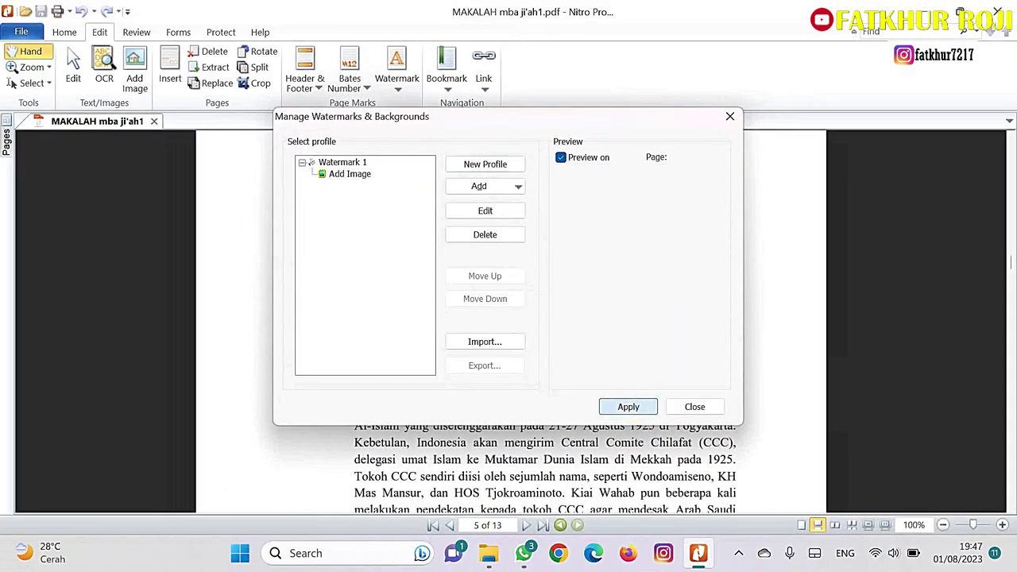
{"action": "left_click", "coordinate": [627, 406]}
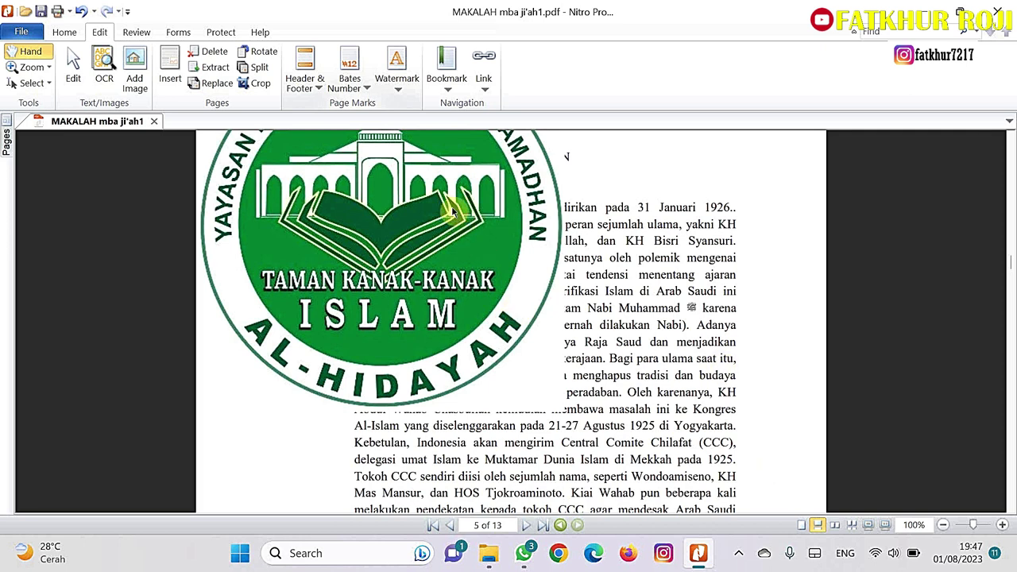
- Reopen the design dialog of the existing Al-Hidayah logo watermark for editing
{"action": "left_click", "coordinate": [402, 90]}
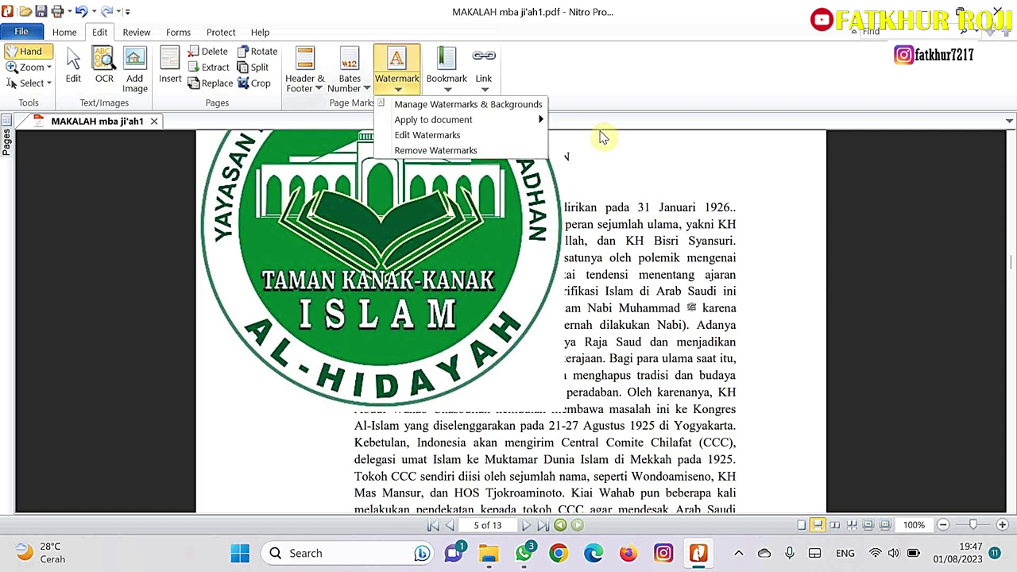
{"action": "left_click", "coordinate": [409, 136]}
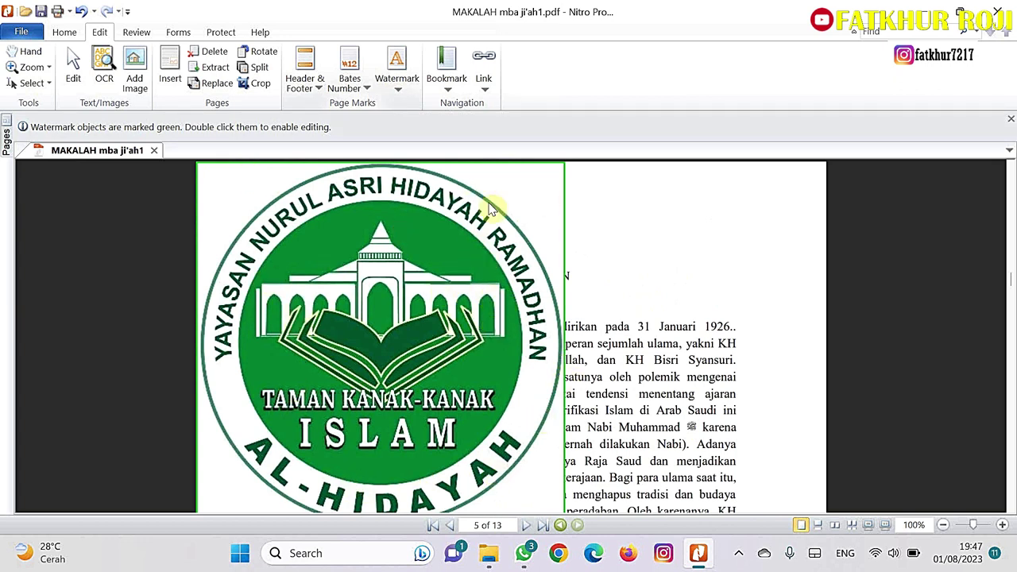
{"action": "double_click", "coordinate": [492, 271]}
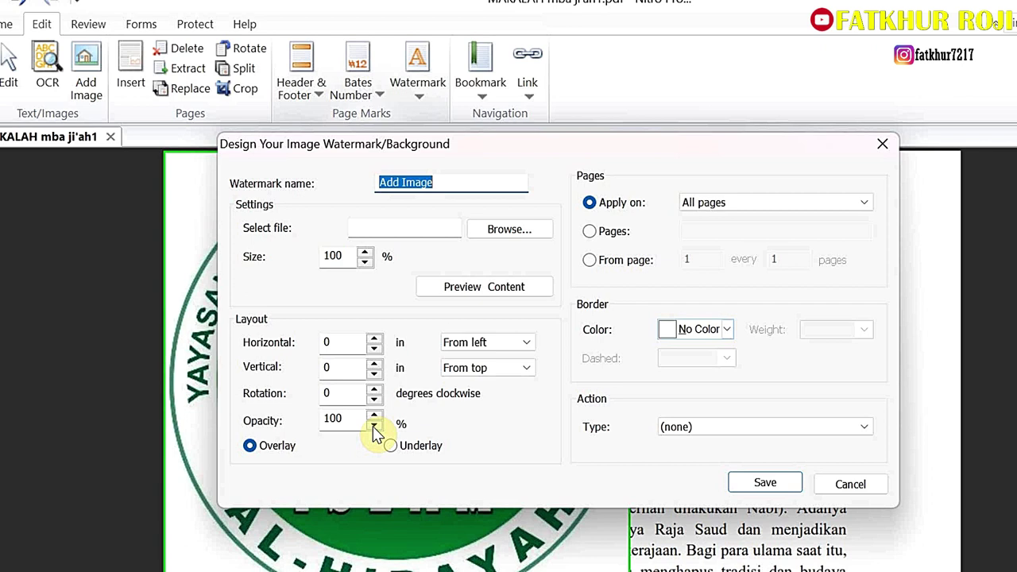
- Save the logo watermark at 30% opacity as an Underlay, centred horizontally and vertically
{"action": "left_click", "coordinate": [526, 285]}
{"action": "double_click", "coordinate": [338, 418]}
{"action": "type", "text": "30"}
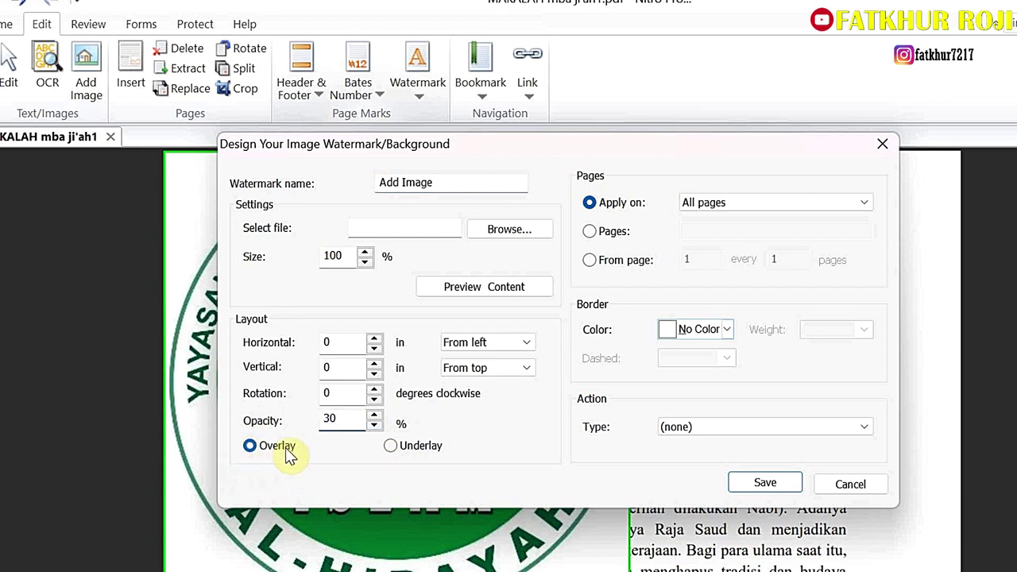
{"action": "left_click", "coordinate": [391, 448]}
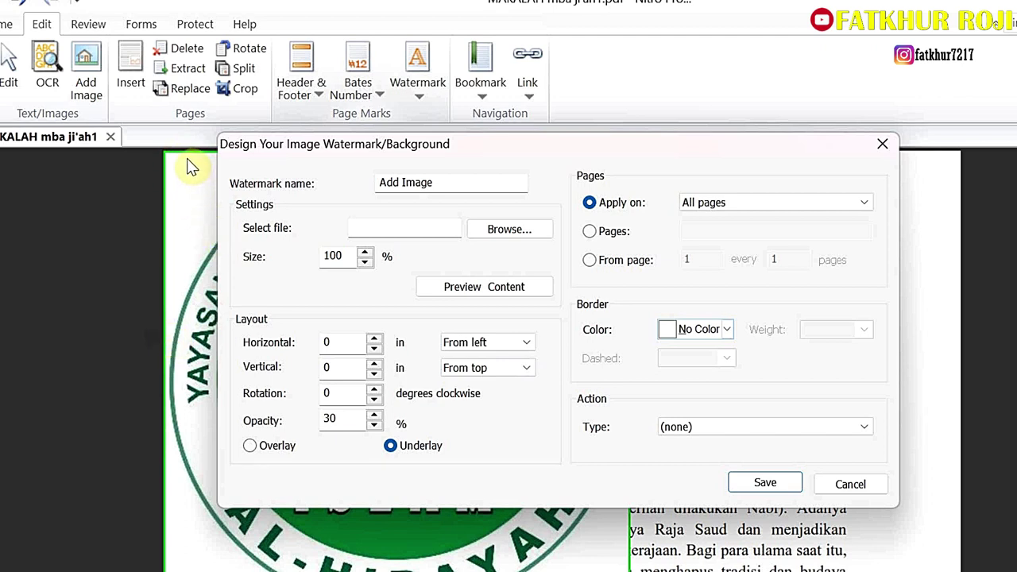
{"action": "left_click", "coordinate": [526, 343]}
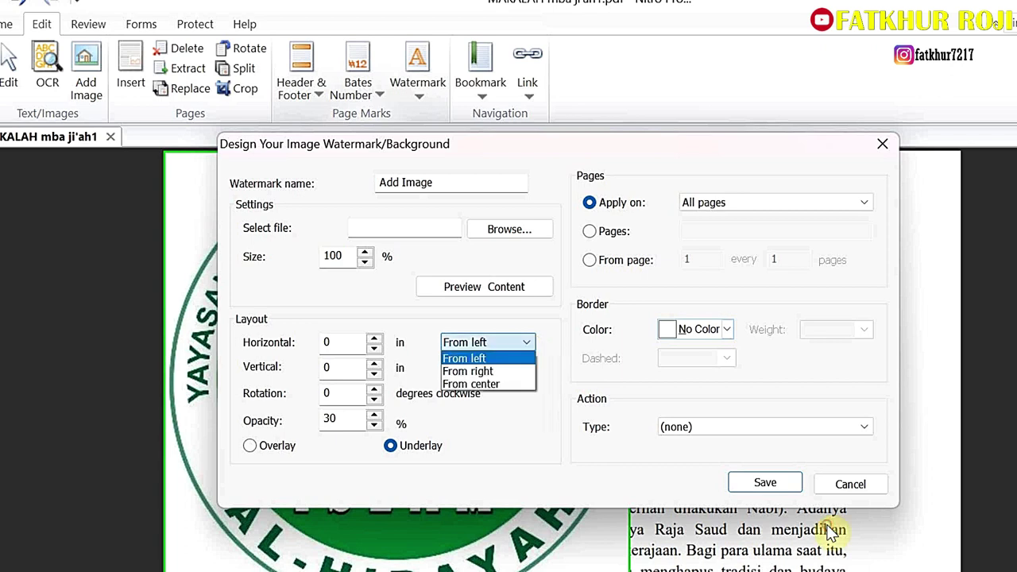
{"action": "left_click", "coordinate": [493, 385]}
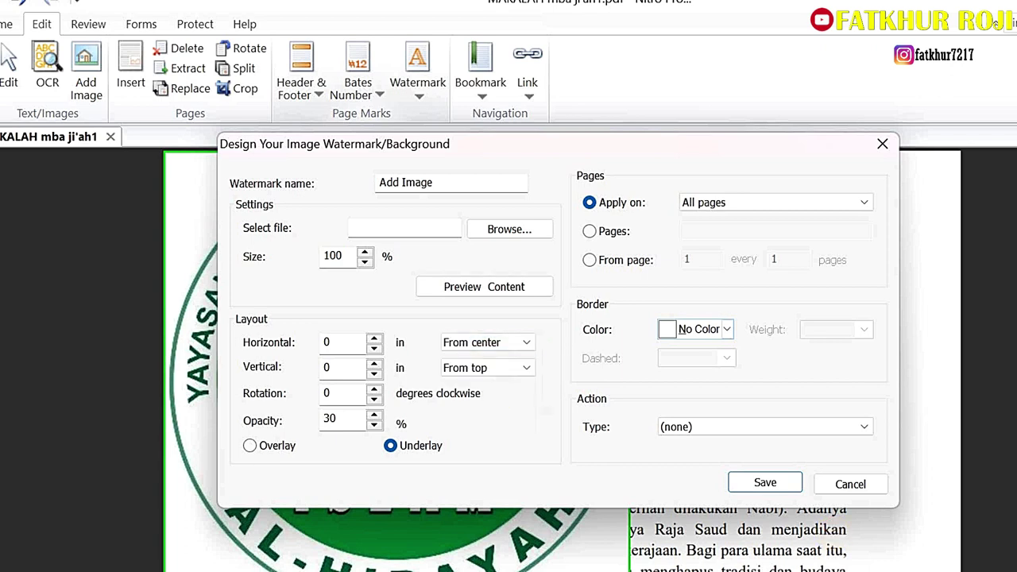
{"action": "left_click", "coordinate": [516, 370]}
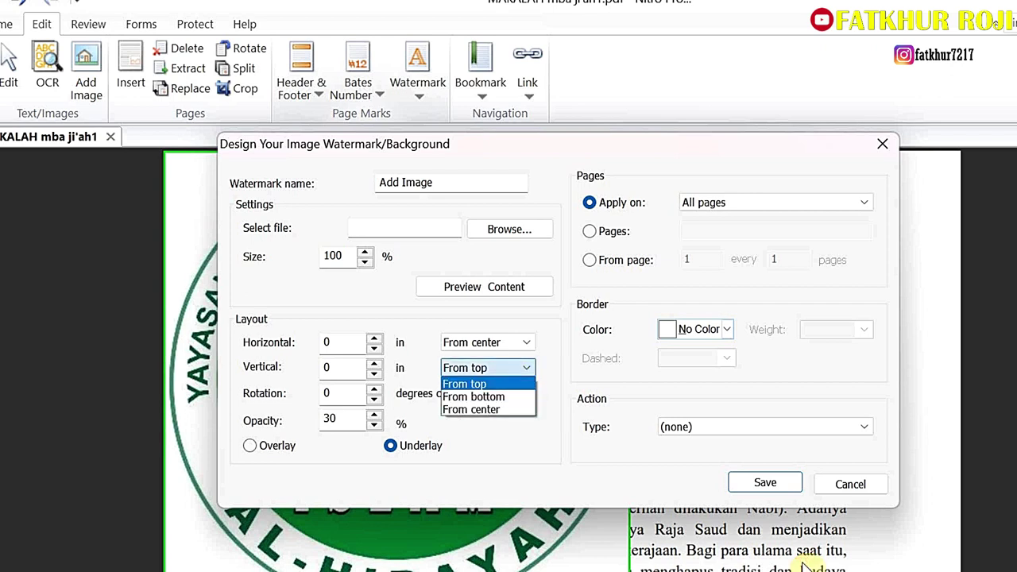
{"action": "left_click", "coordinate": [500, 409]}
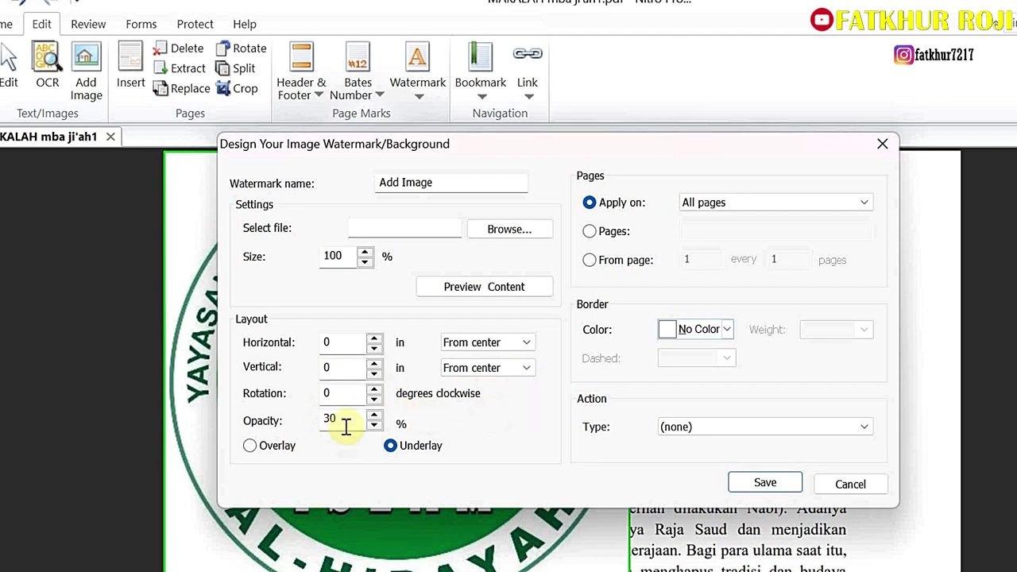
{"action": "left_click", "coordinate": [764, 482]}
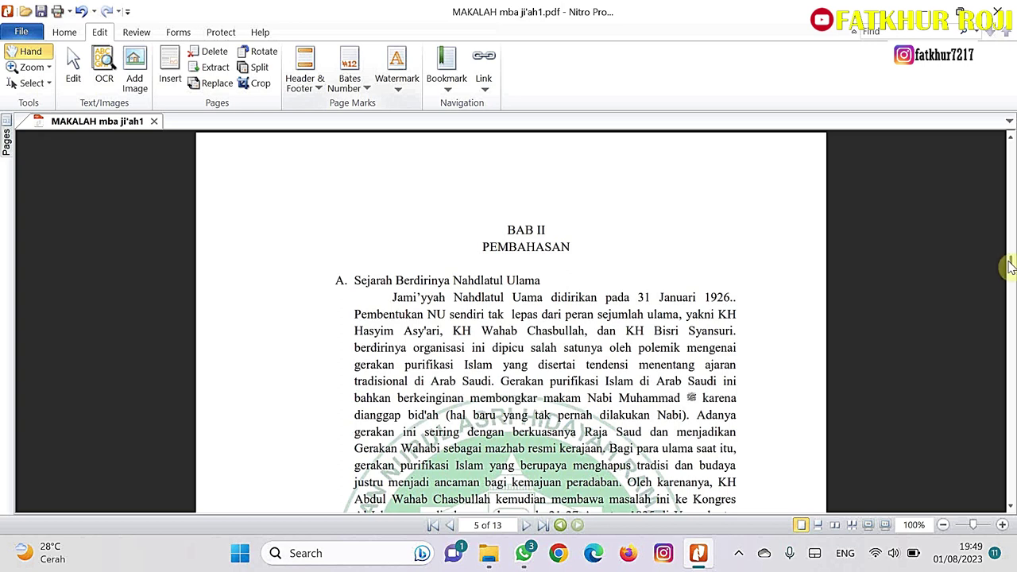
- Reopen the logo watermark through Edit Watermarks and save it with opacity 45
{"action": "scroll", "coordinate": [1004, 270], "scroll_direction": "down", "scroll_amount": 2}
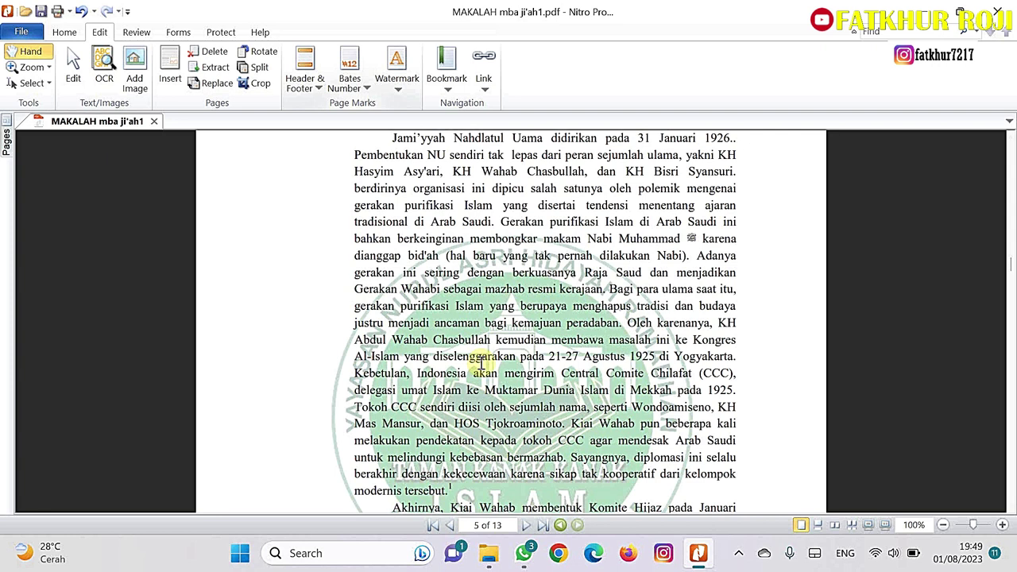
{"action": "left_click", "coordinate": [402, 93]}
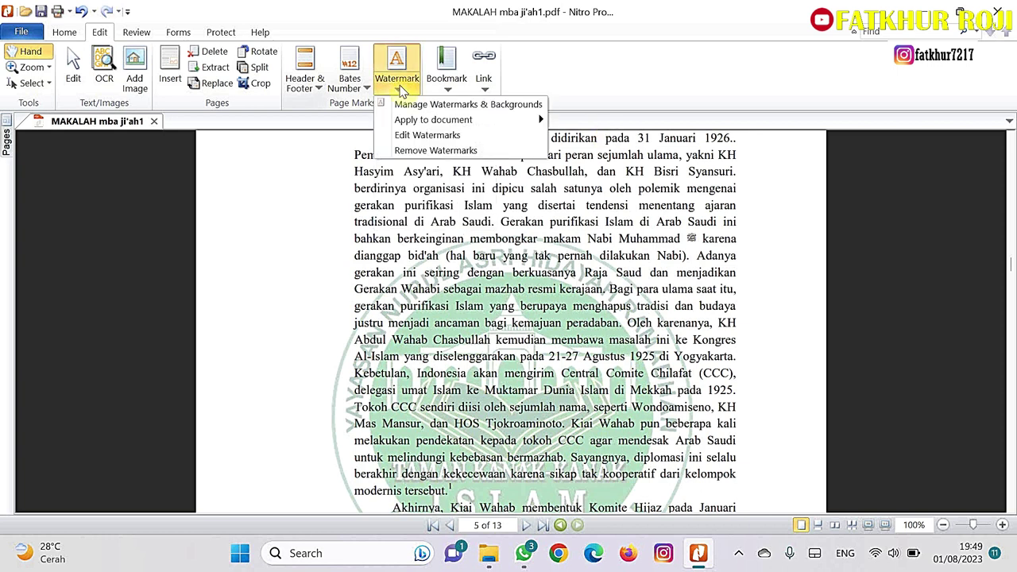
{"action": "left_click", "coordinate": [419, 136]}
{"action": "scroll", "coordinate": [622, 213], "scroll_direction": "up", "scroll_amount": 1}
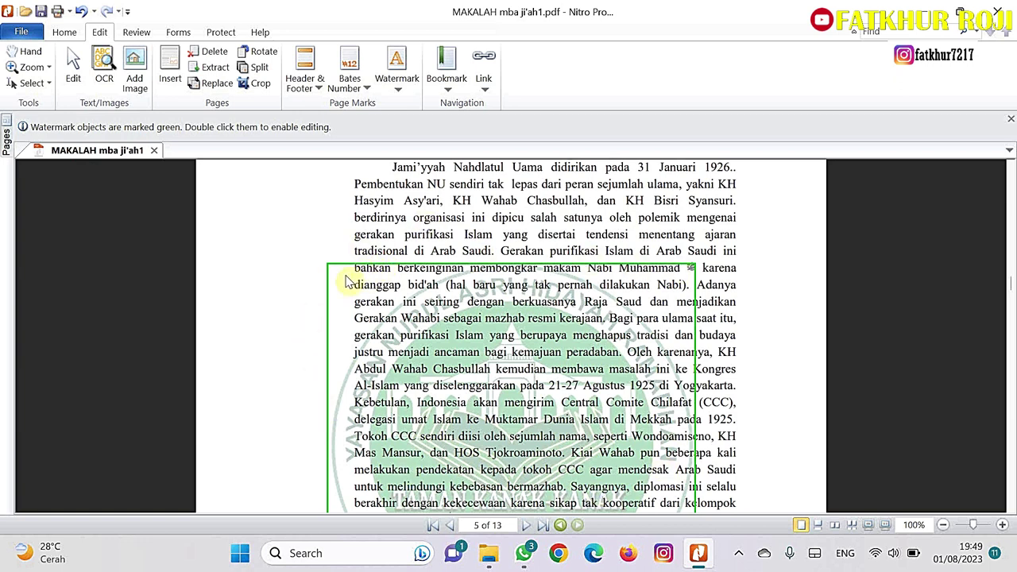
{"action": "double_click", "coordinate": [512, 421]}
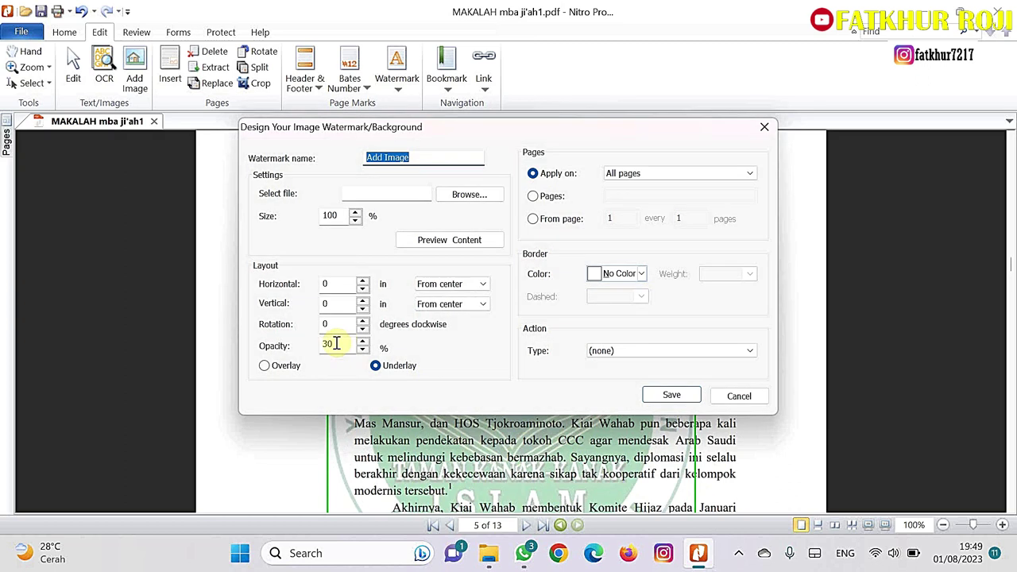
{"action": "key", "text": "ctrl+a"}
{"action": "type", "text": "45"}
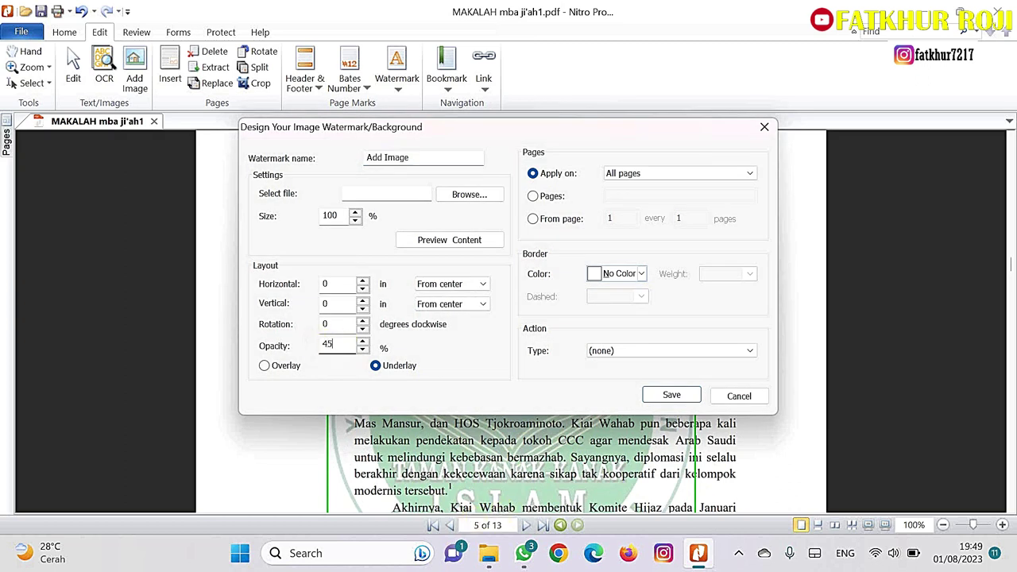
{"action": "left_click", "coordinate": [658, 400]}
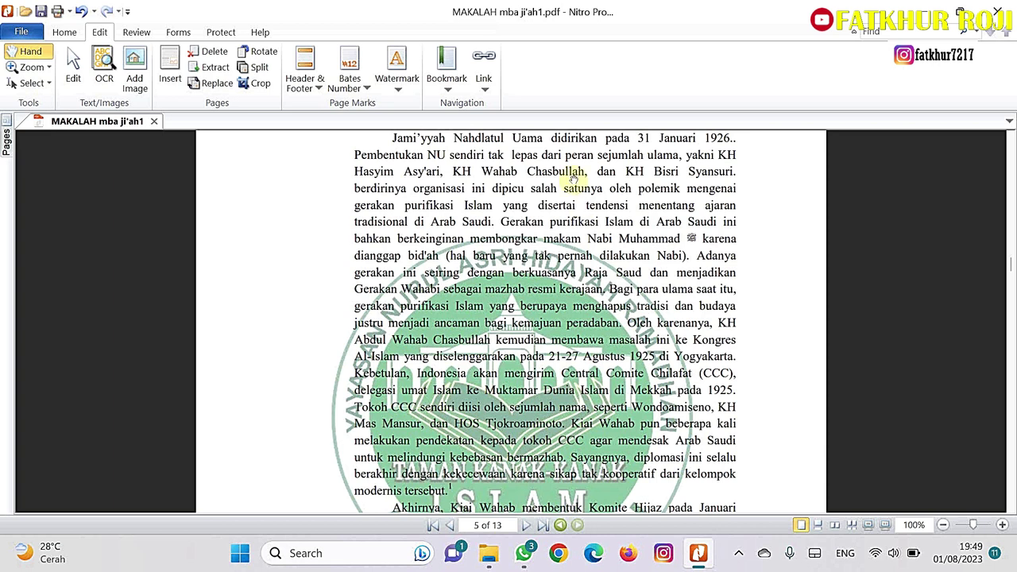
- Edit the logo watermark again and save it with opacity raised to 67
{"action": "left_click", "coordinate": [396, 71]}
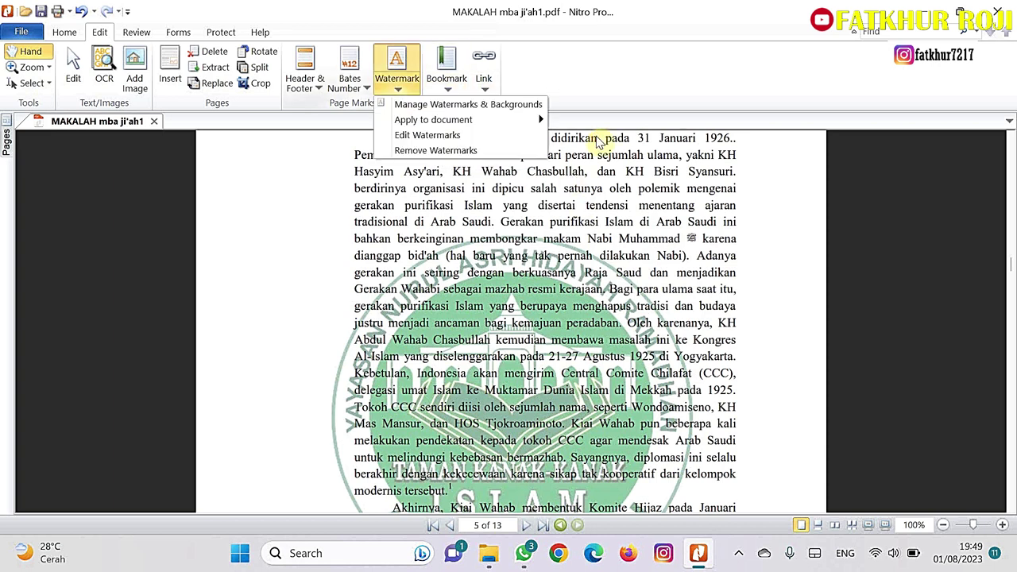
{"action": "left_click", "coordinate": [421, 135]}
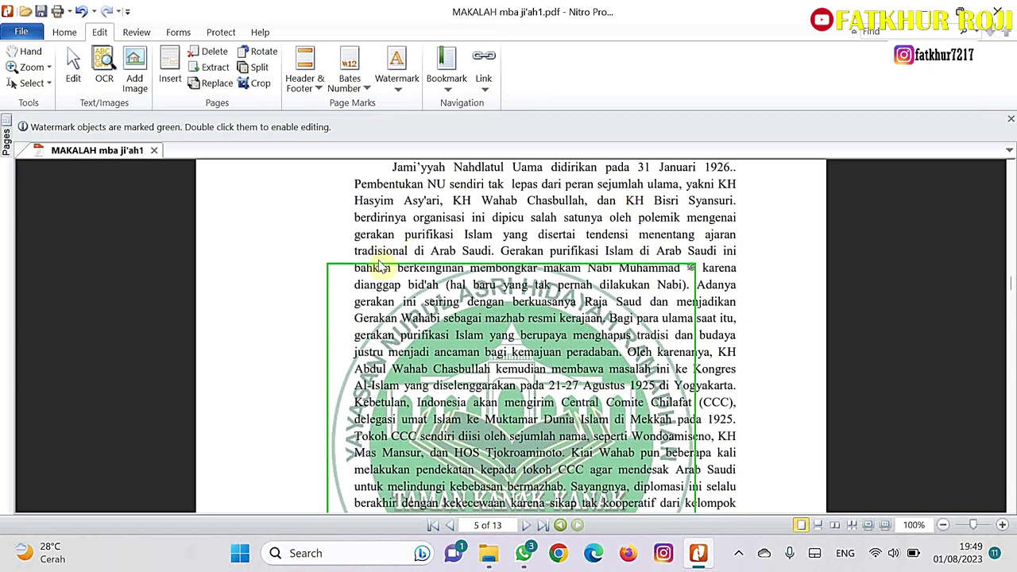
{"action": "double_click", "coordinate": [513, 409]}
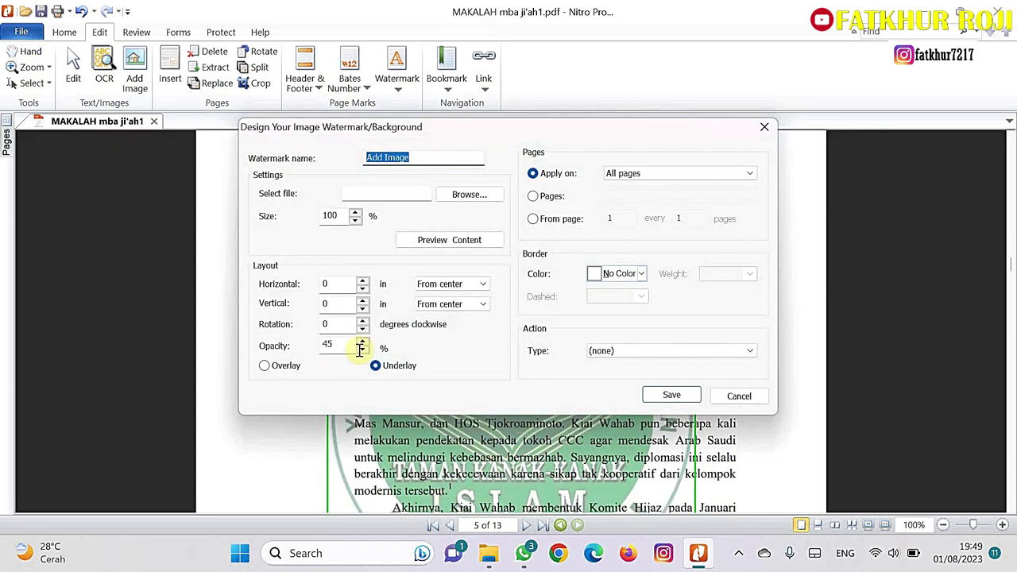
{"action": "double_click", "coordinate": [328, 344]}
{"action": "type", "text": "67"}
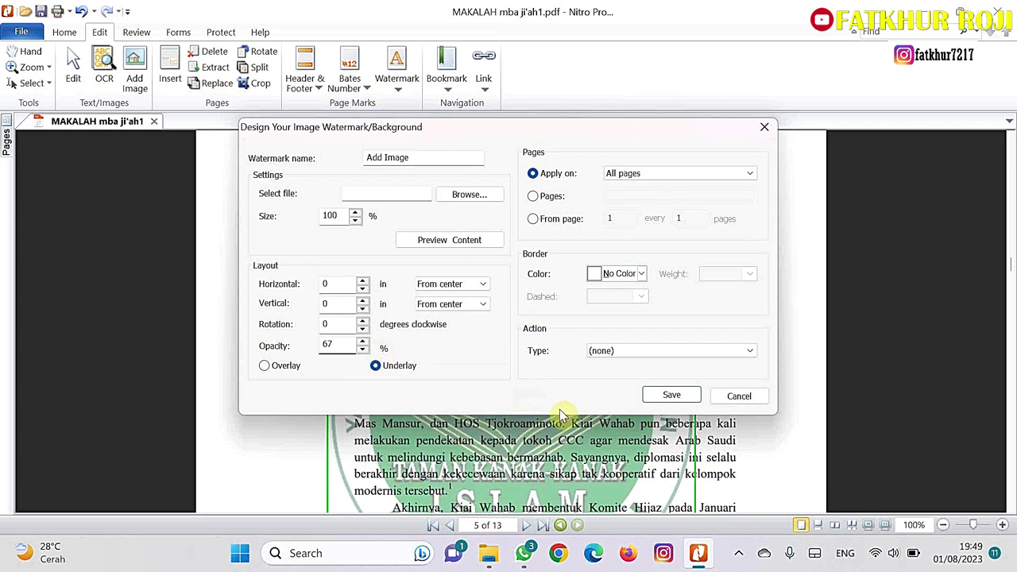
{"action": "left_click", "coordinate": [671, 394]}
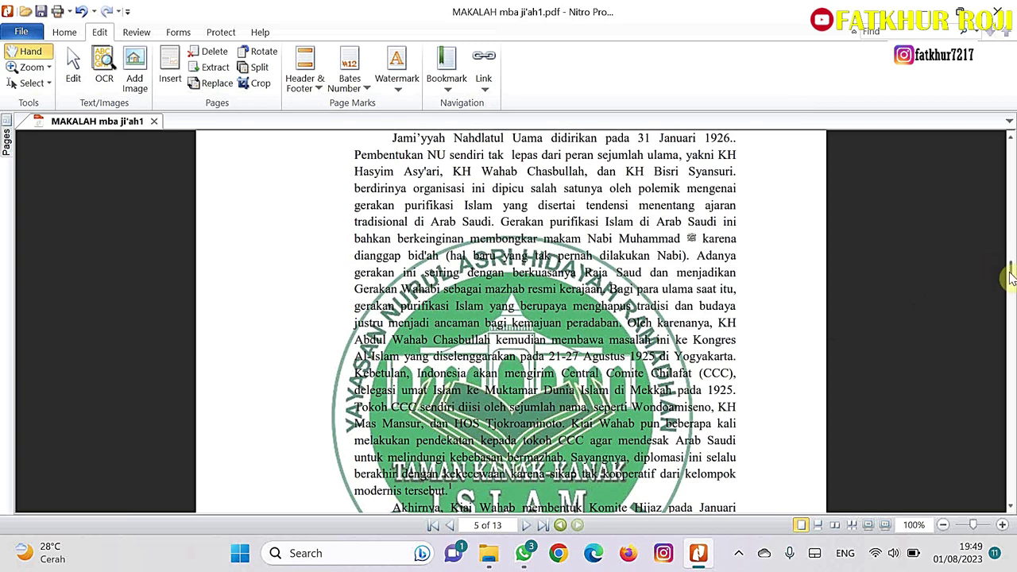
{"action": "scroll", "coordinate": [1005, 278], "scroll_direction": "down", "scroll_amount": 3}
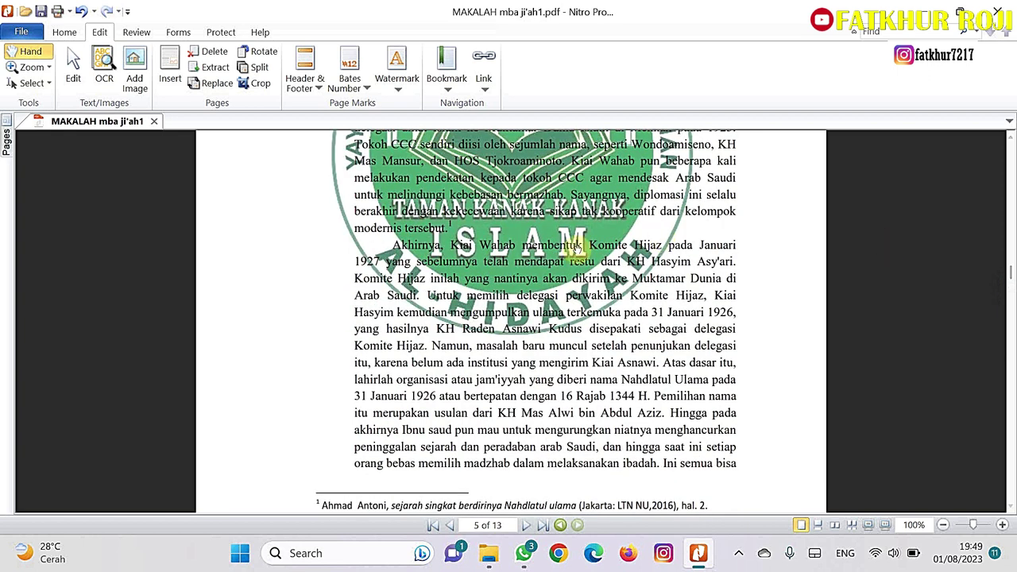